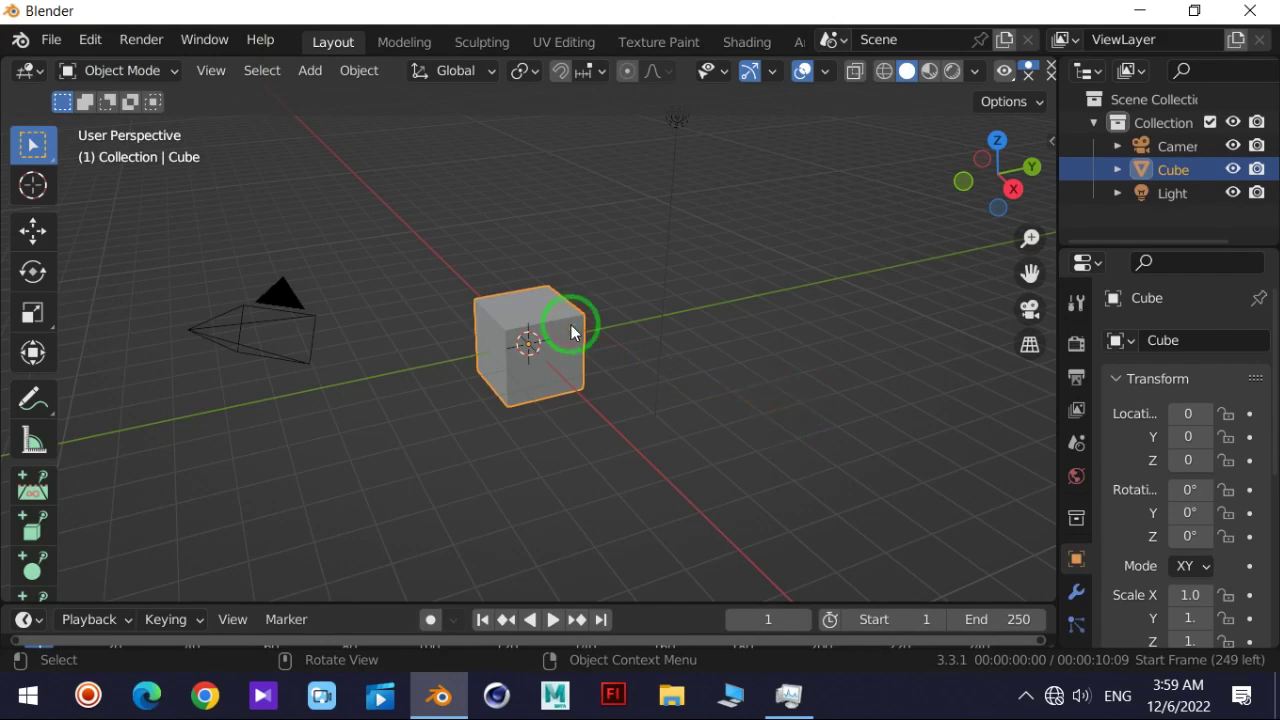
Delete the default cube from the scene
{"action": "key", "text": "Delete"}
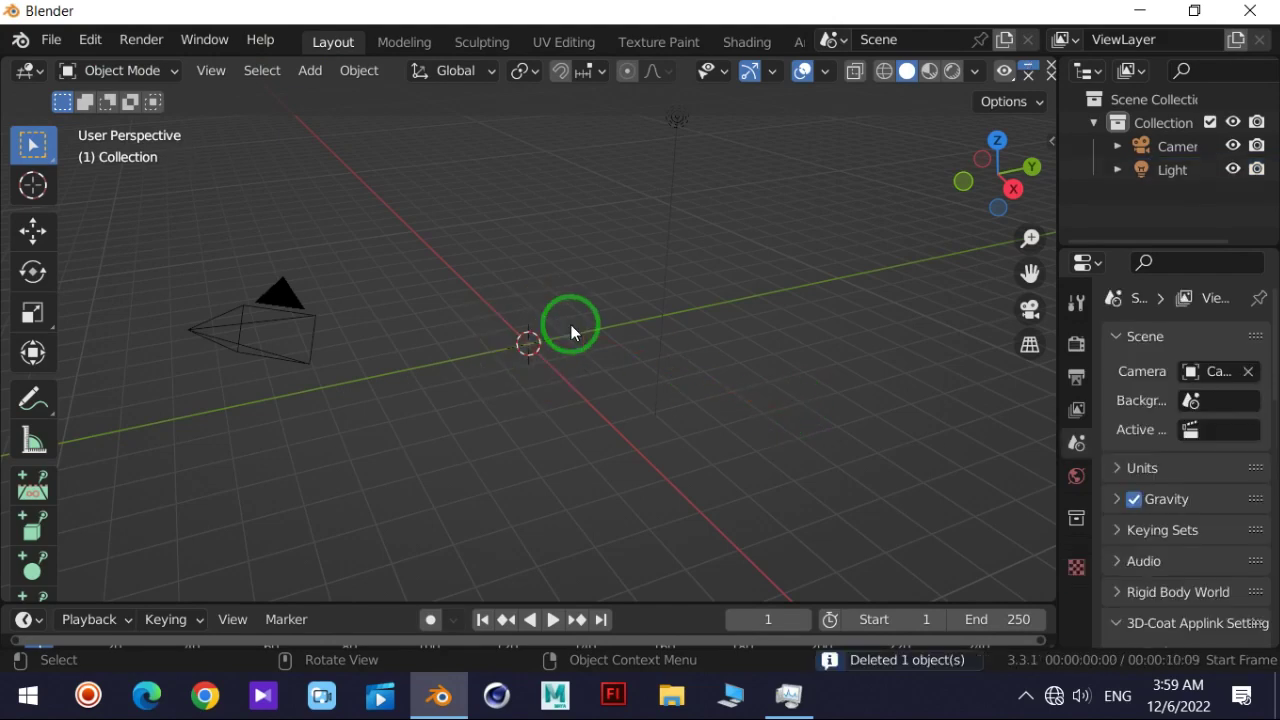
Add a UV sphere and raise it about 1 unit above the origin
{"action": "left_click", "coordinate": [355, 71]}
{"action": "mouse_move", "coordinate": [344, 97]}
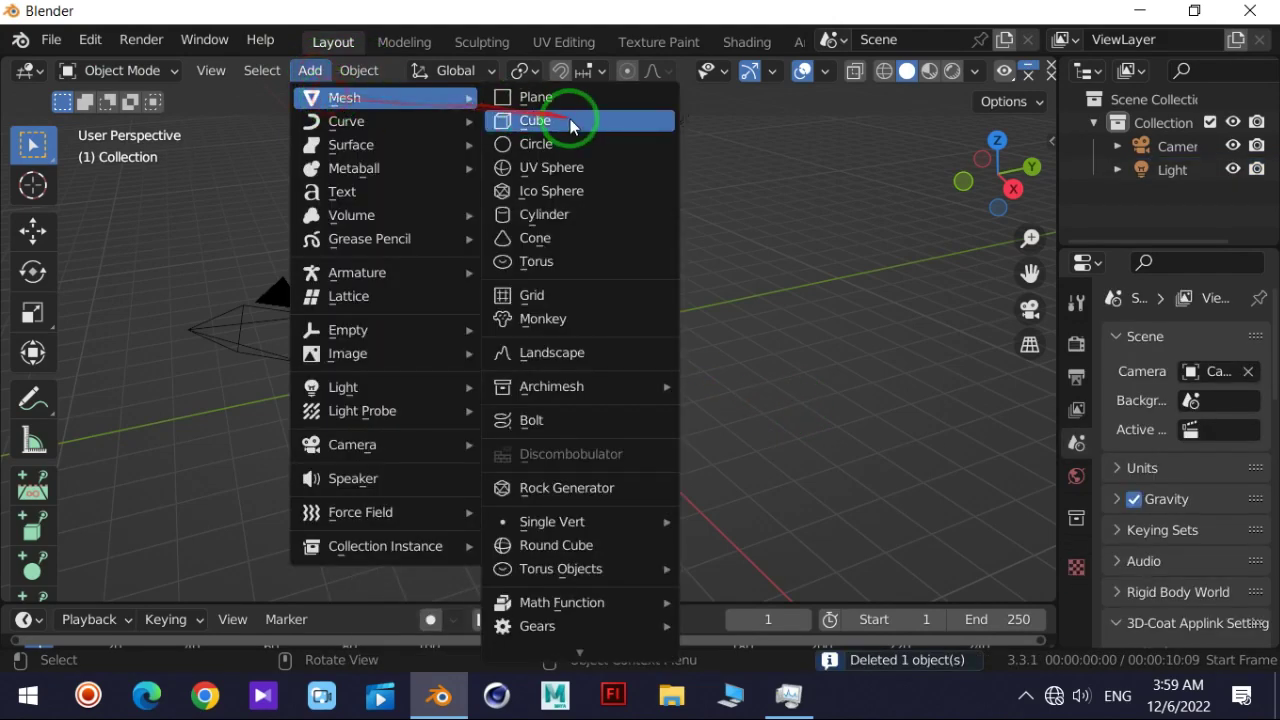
{"action": "left_click", "coordinate": [562, 168]}
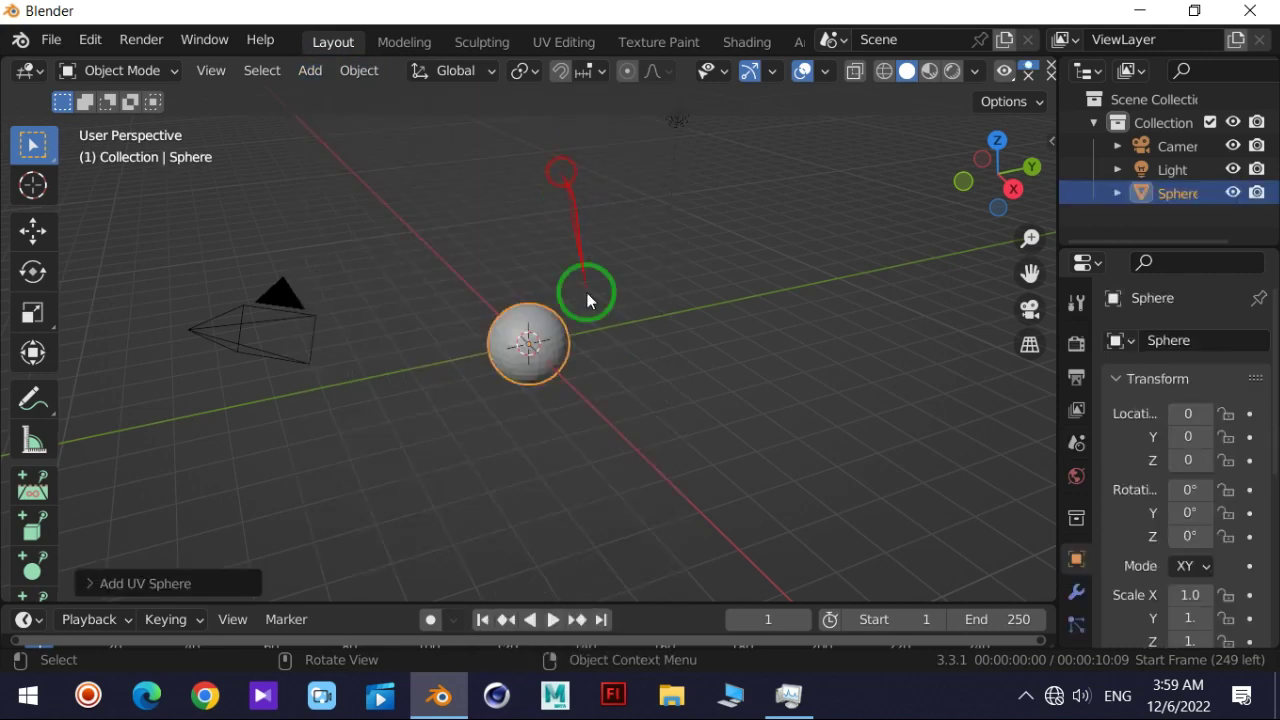
{"action": "left_click", "coordinate": [1013, 189]}
{"action": "left_click", "coordinate": [886, 74]}
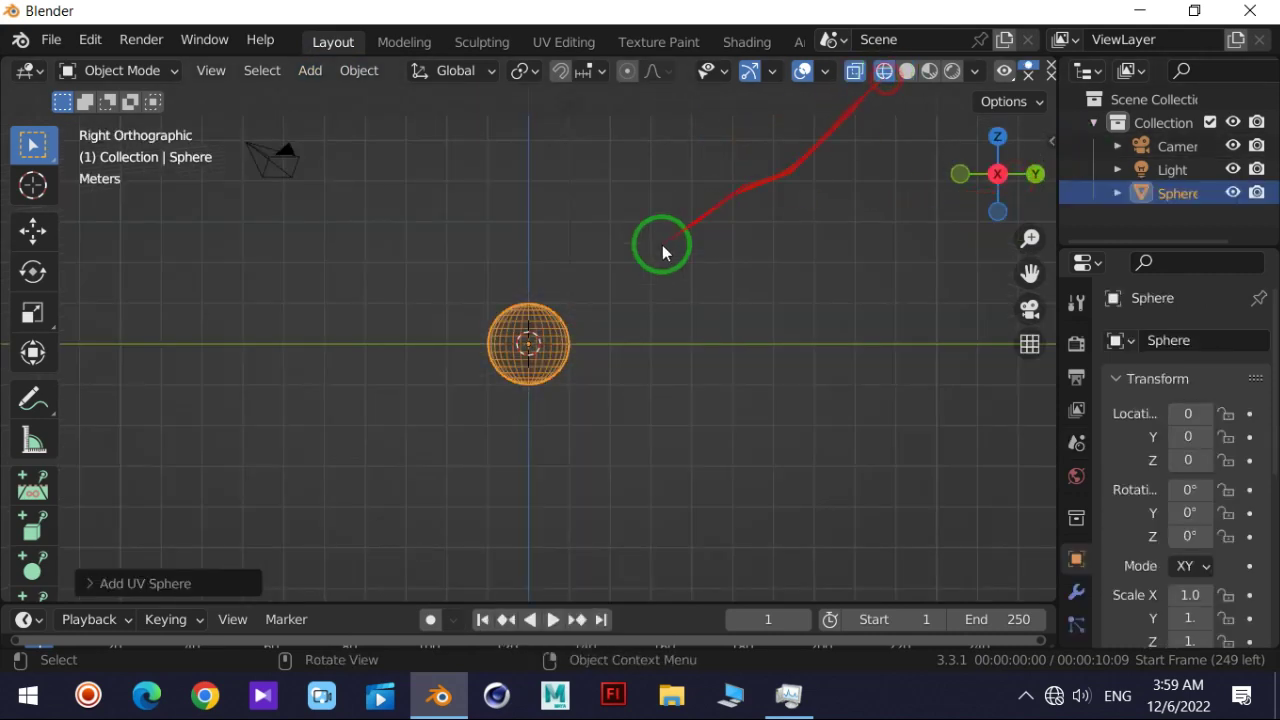
{"action": "key", "text": "g"}
{"action": "left_click", "coordinate": [578, 218]}
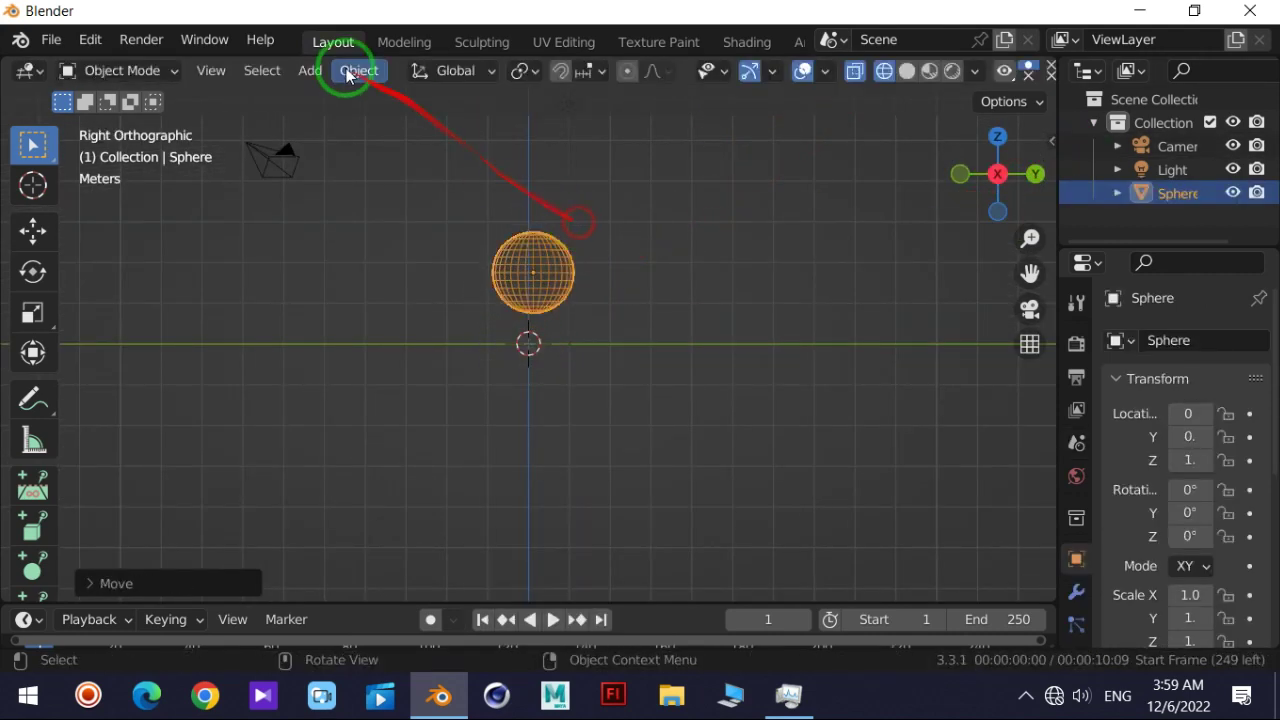
Add a cube and scale it to about 3.3
{"action": "left_click", "coordinate": [316, 74]}
{"action": "mouse_move", "coordinate": [344, 117]}
{"action": "left_click", "coordinate": [540, 117]}
{"action": "key", "text": "s"}
{"action": "left_click", "coordinate": [575, 311]}
Raise the cube to about Z 3 so it surrounds the sphere
{"action": "left_click_drag", "start_coordinate": [1000, 158], "coordinate": [877, 186]}
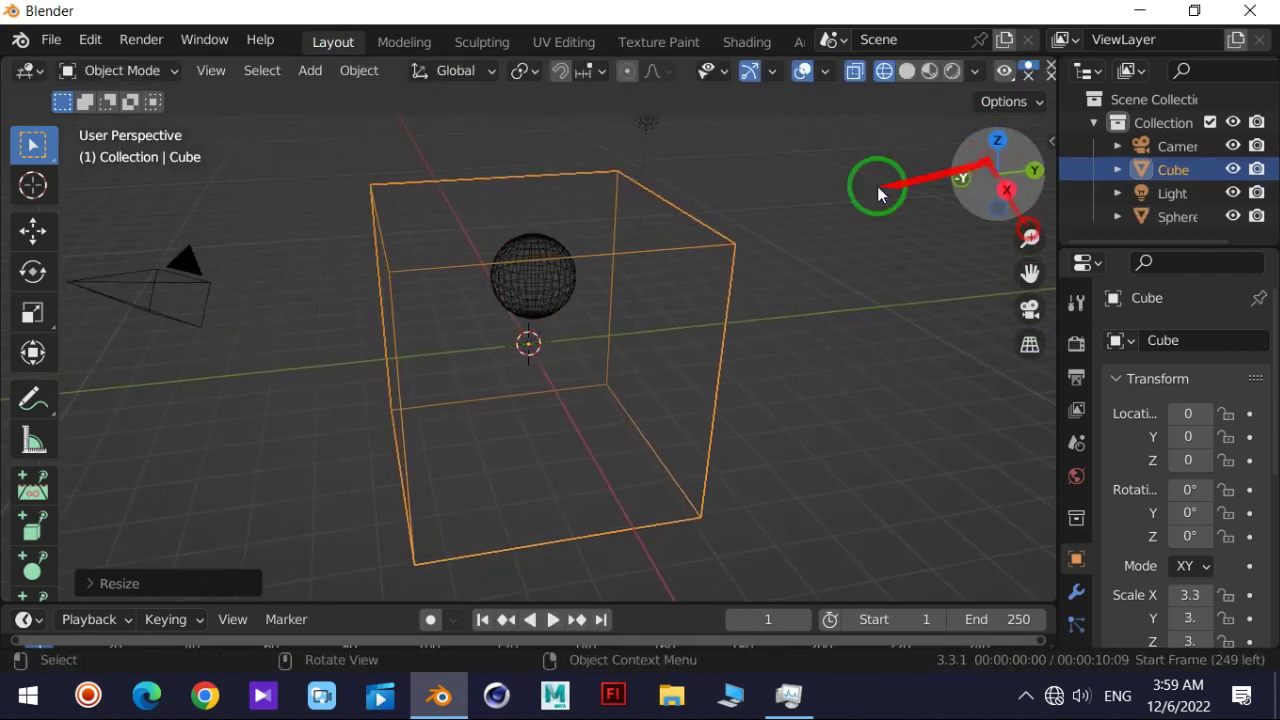
{"action": "left_click", "coordinate": [33, 230]}
{"action": "left_click_drag", "start_coordinate": [486, 248], "coordinate": [543, 149]}
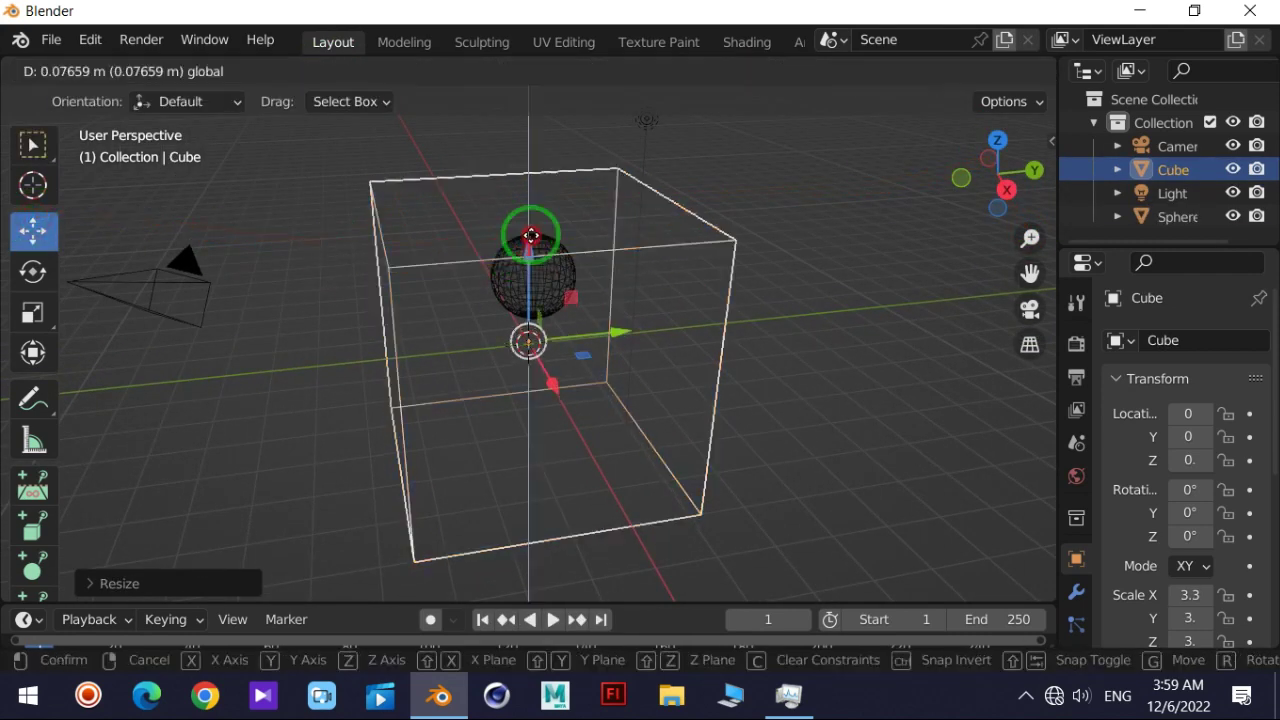
{"action": "left_click", "coordinate": [1007, 190]}
{"action": "left_click_drag", "start_coordinate": [527, 138], "coordinate": [531, 102]}
{"action": "mouse_move", "coordinate": [1000, 177]}
{"action": "left_mouse_down"}
{"action": "mouse_move", "coordinate": [955, 200]}
{"action": "mouse_move", "coordinate": [1046, 194]}
{"action": "left_mouse_up"}
{"action": "key", "text": "g"}
{"action": "left_click", "coordinate": [1034, 337]}
{"action": "left_click_drag", "start_coordinate": [1029, 245], "coordinate": [1029, 266]}
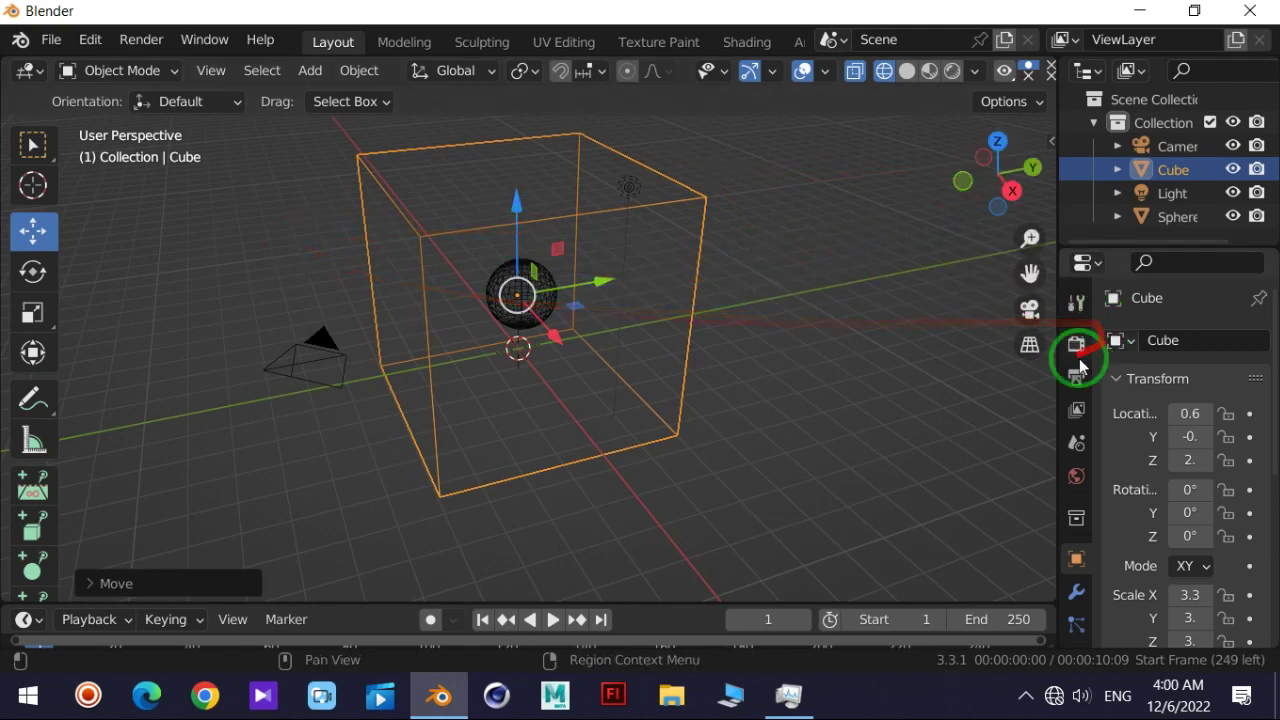
{"action": "left_click_drag", "start_coordinate": [1056, 376], "coordinate": [866, 411]}
Give the cube Fluid physics as a Domain with Gas domain type
{"action": "left_click", "coordinate": [889, 345]}
{"action": "scroll", "coordinate": [885, 480], "scroll_direction": "down", "scroll_amount": 3}
{"action": "left_click", "coordinate": [889, 483]}
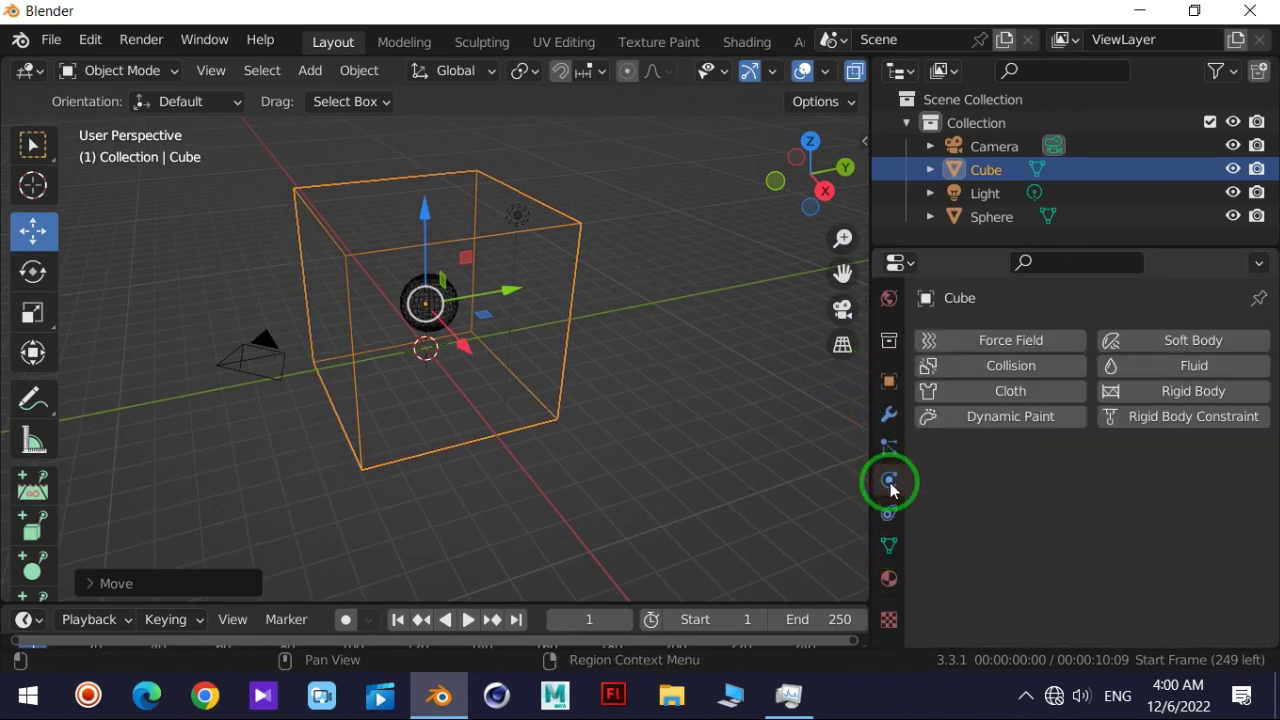
{"action": "left_click", "coordinate": [1163, 370]}
{"action": "left_click", "coordinate": [1149, 490]}
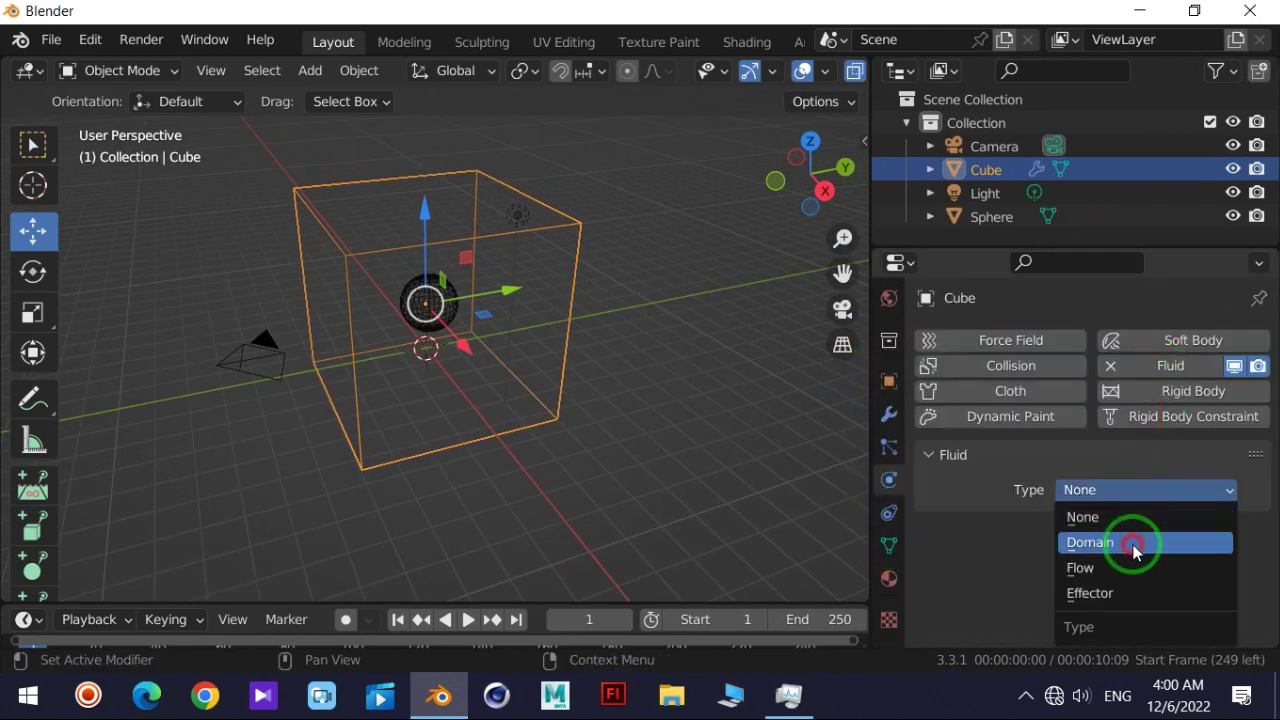
{"action": "left_click", "coordinate": [1131, 538]}
{"action": "left_click", "coordinate": [1107, 563]}
{"action": "left_click", "coordinate": [1107, 573]}
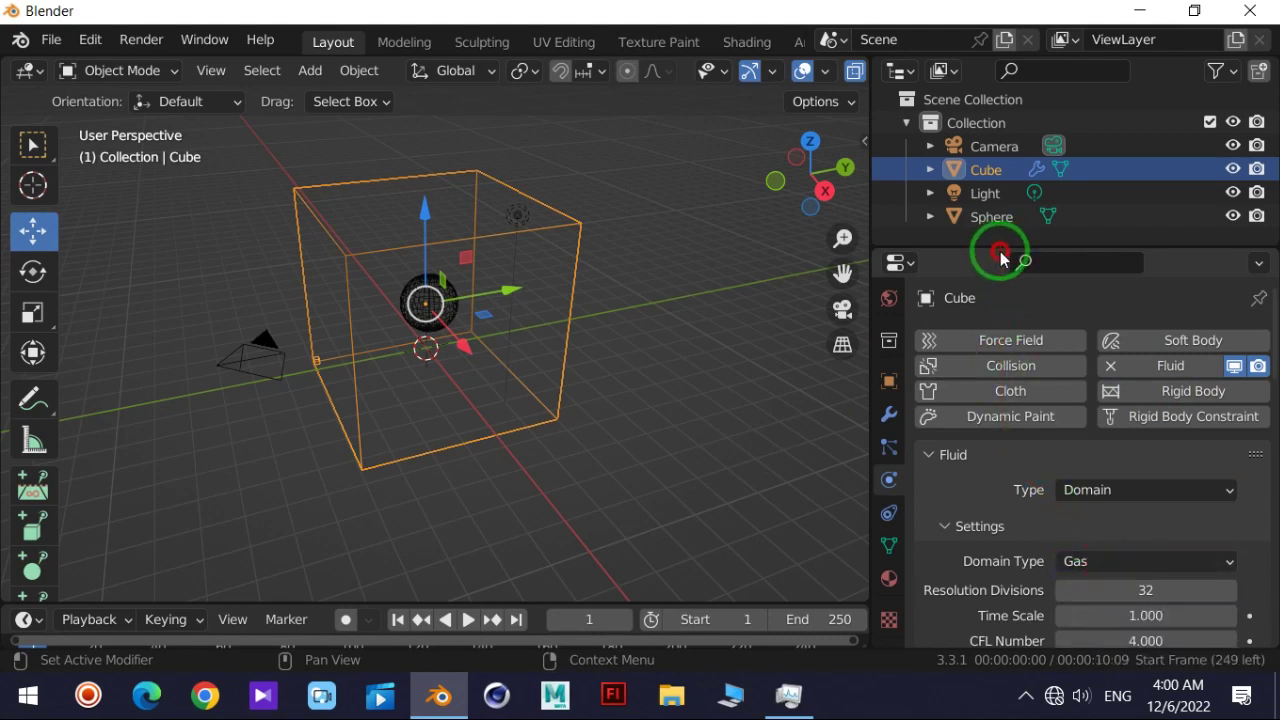
{"action": "left_click_drag", "start_coordinate": [1003, 247], "coordinate": [1000, 133]}
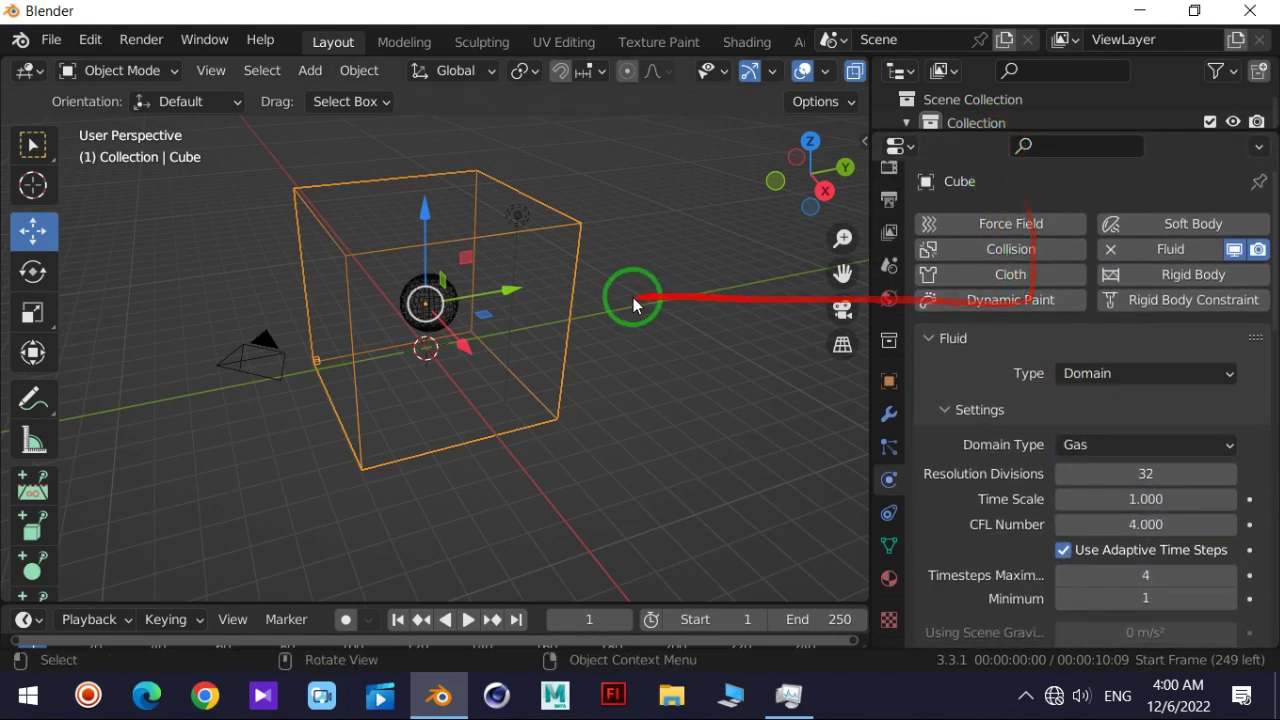
{"action": "left_click", "coordinate": [453, 313]}
Give the sphere Fluid physics as a Flow with Fire flow type and Inflow behavior
{"action": "left_click", "coordinate": [1226, 255]}
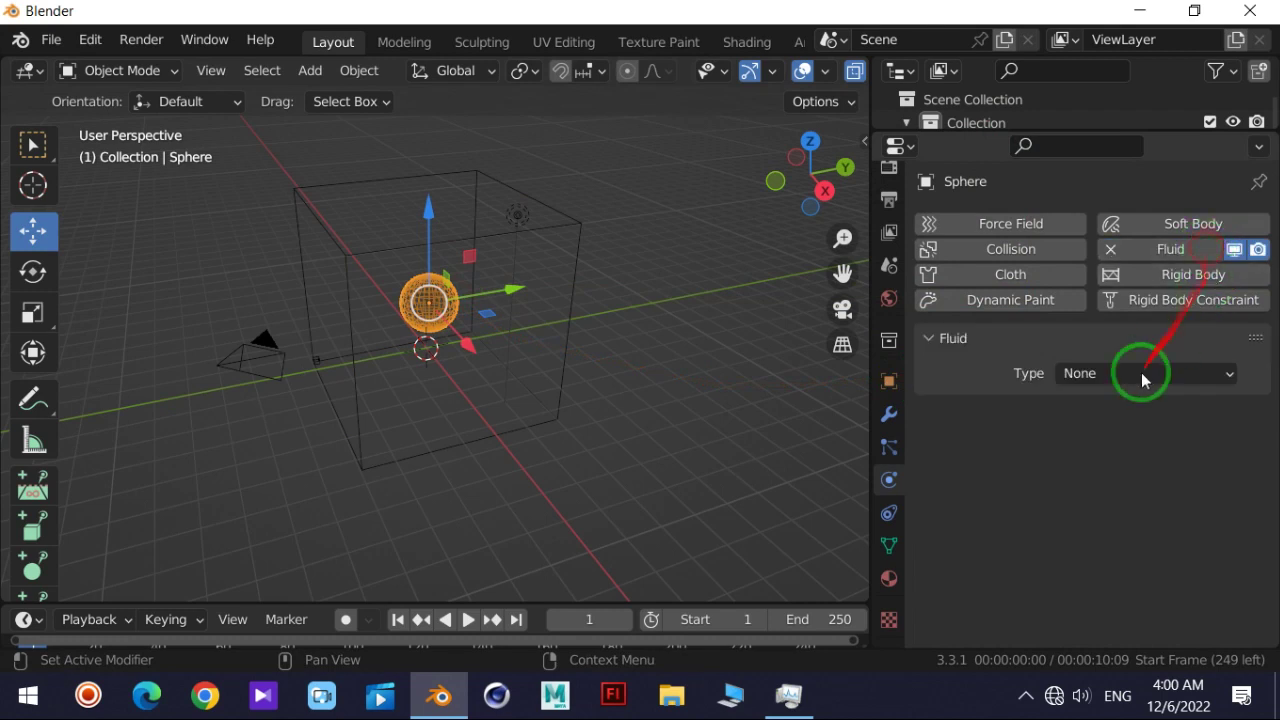
{"action": "left_click", "coordinate": [1124, 376]}
{"action": "left_click", "coordinate": [1105, 453]}
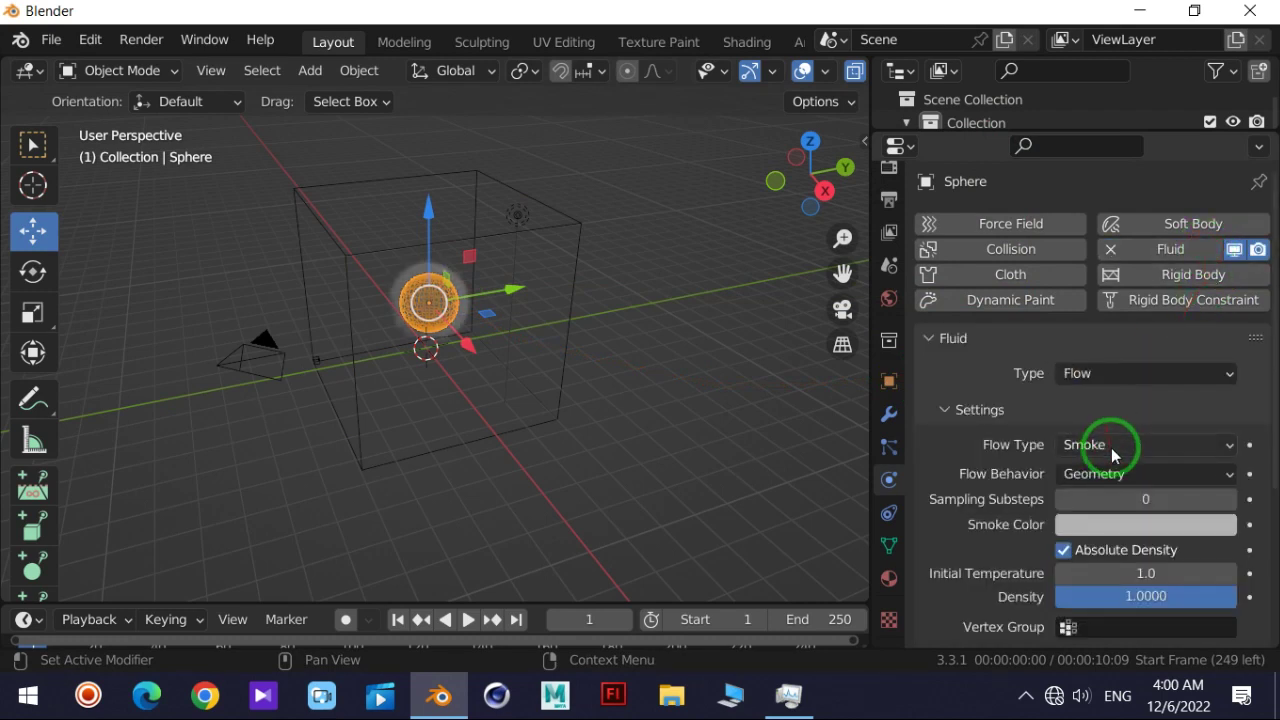
{"action": "left_click", "coordinate": [1108, 446]}
{"action": "left_click", "coordinate": [1105, 519]}
{"action": "left_click", "coordinate": [1128, 473]}
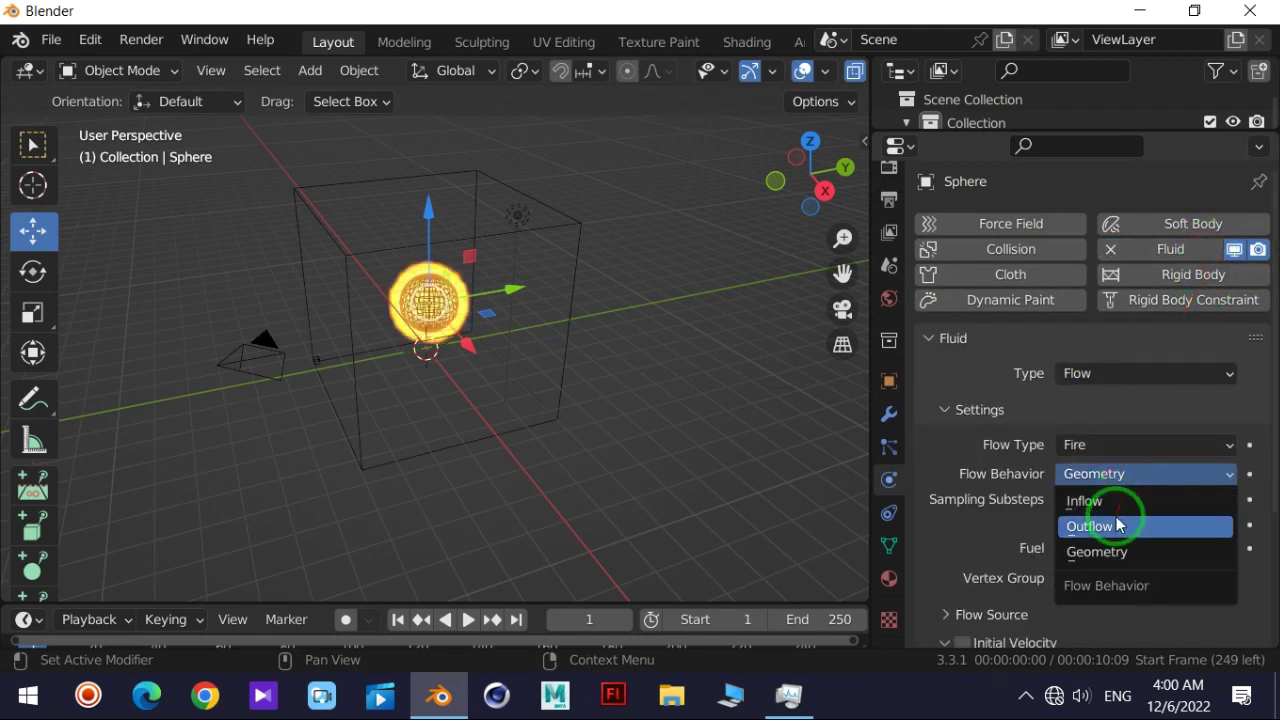
{"action": "left_click", "coordinate": [1115, 500]}
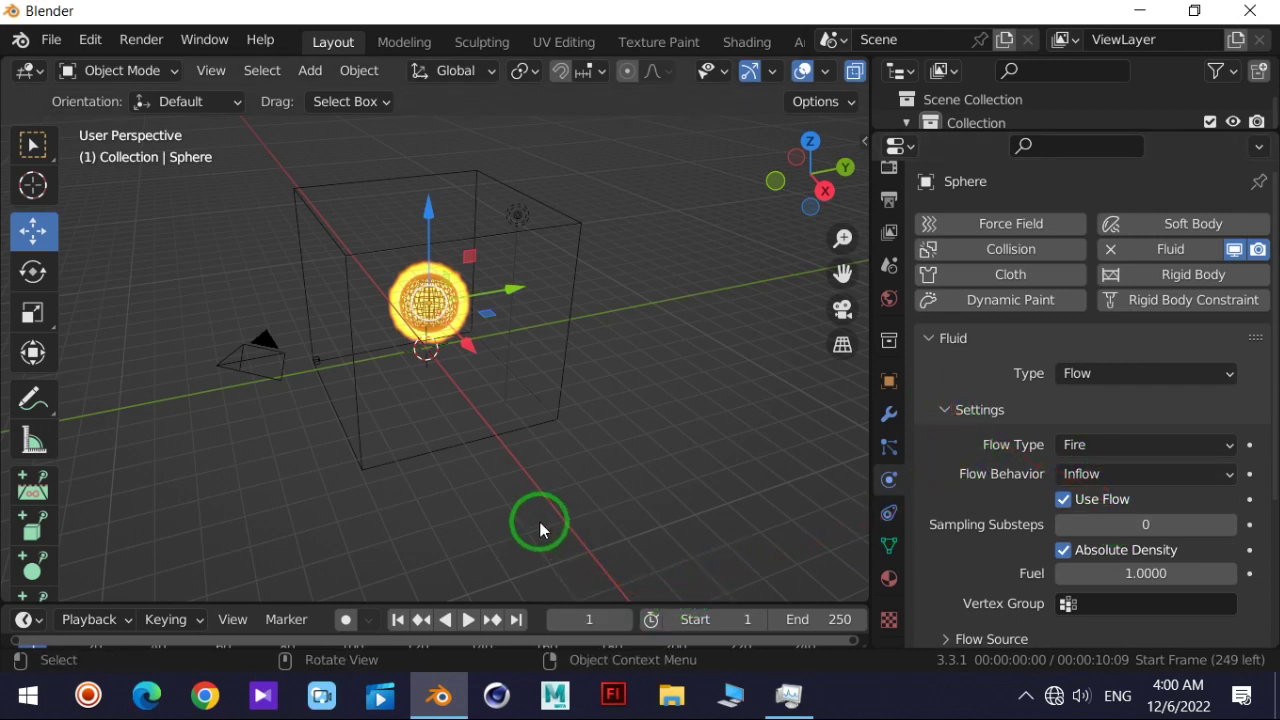
{"action": "left_click_drag", "start_coordinate": [488, 606], "coordinate": [455, 547]}
Play the fire animation from a frontal view, then stop back at frame 1
{"action": "left_click", "coordinate": [467, 560]}
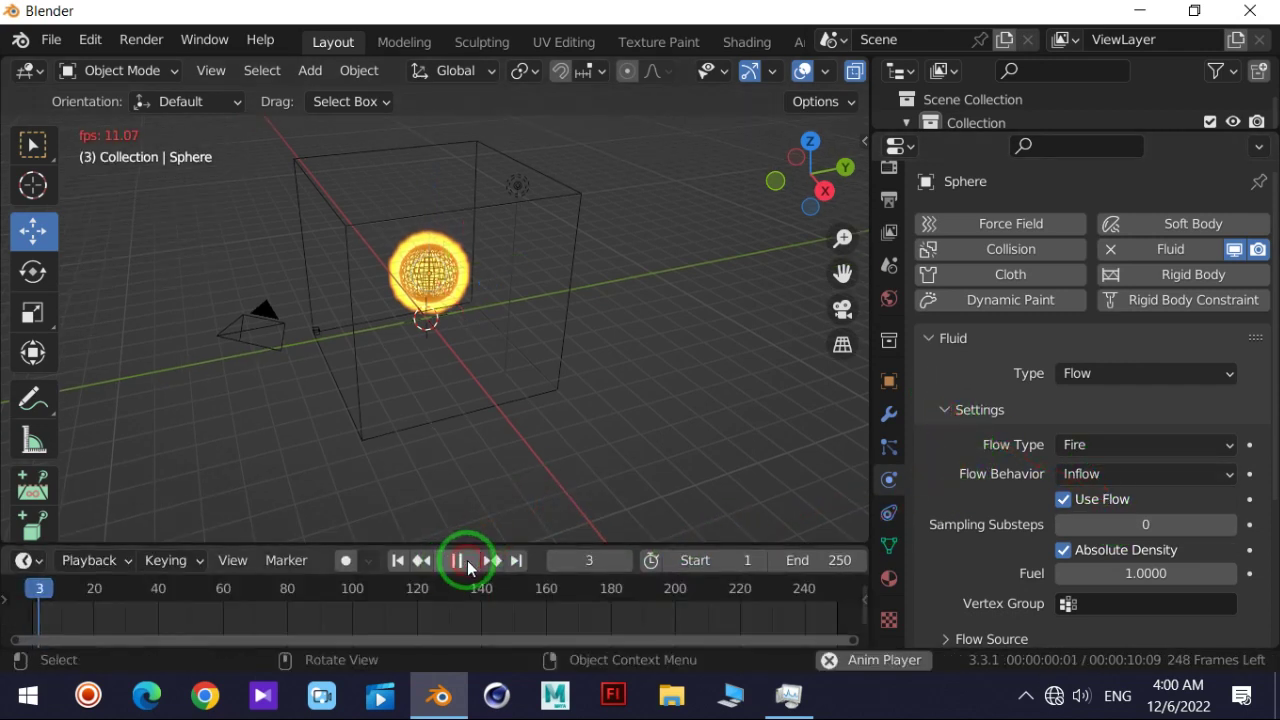
{"action": "scroll", "coordinate": [680, 209], "scroll_direction": "up", "scroll_amount": 4}
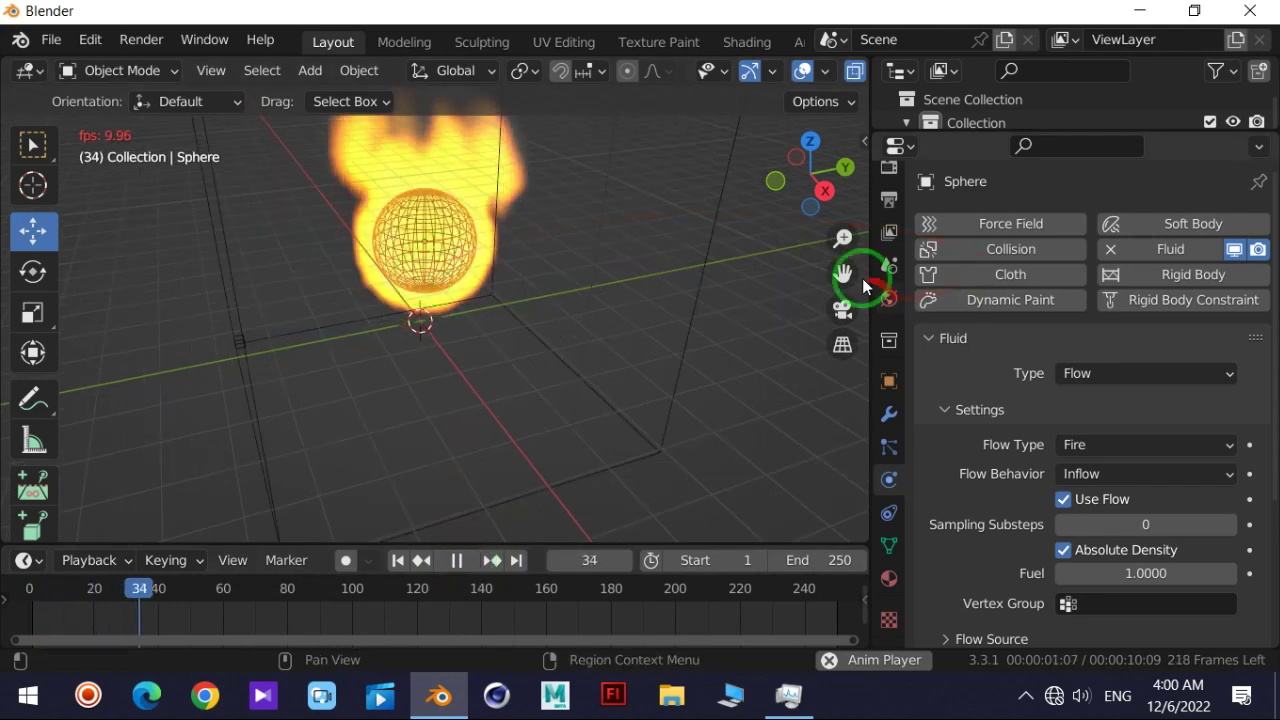
{"action": "left_click_drag", "start_coordinate": [828, 207], "coordinate": [15, 312]}
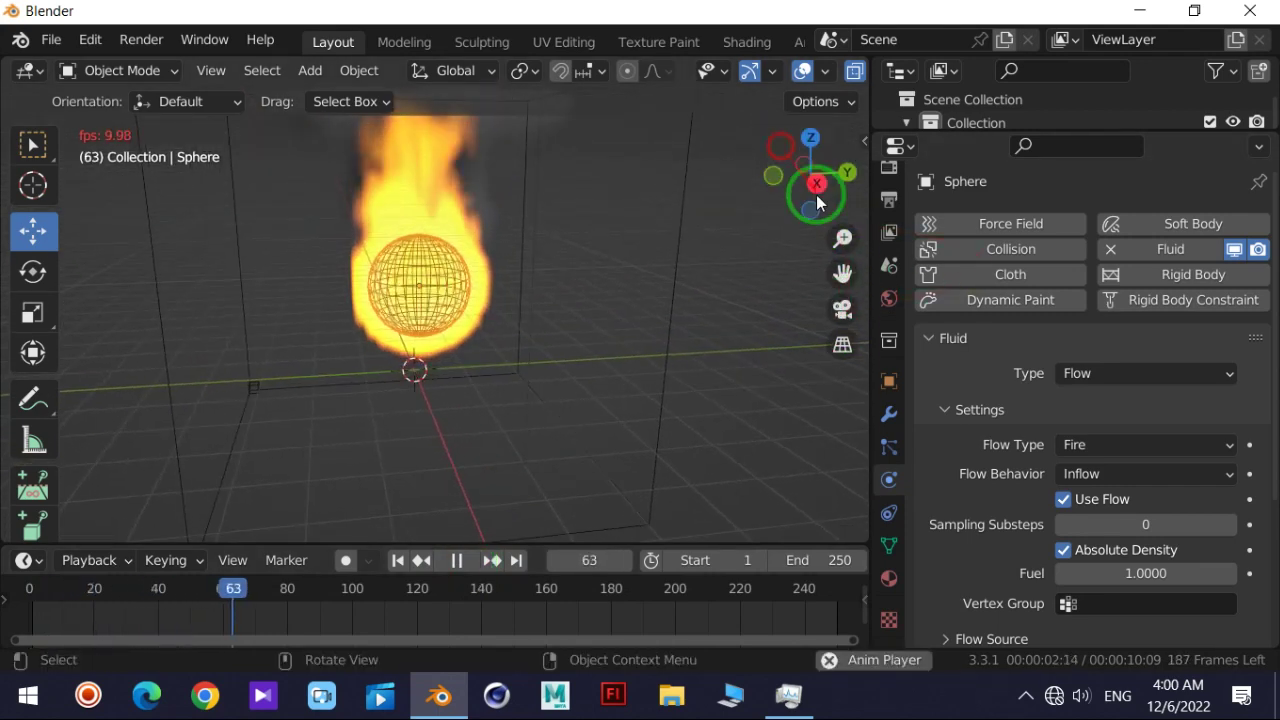
{"action": "scroll", "coordinate": [519, 285], "scroll_direction": "down", "scroll_amount": 3}
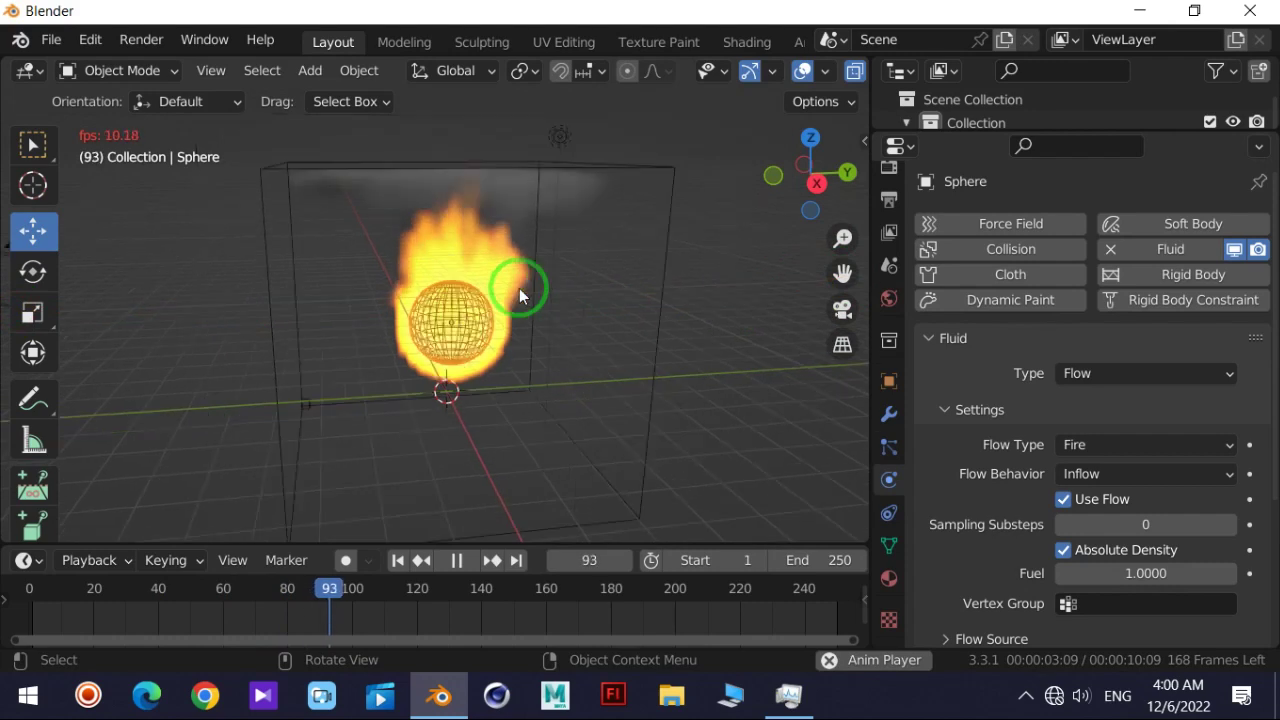
{"action": "left_click", "coordinate": [542, 205]}
{"action": "left_click_drag", "start_coordinate": [543, 208], "coordinate": [556, 213]}
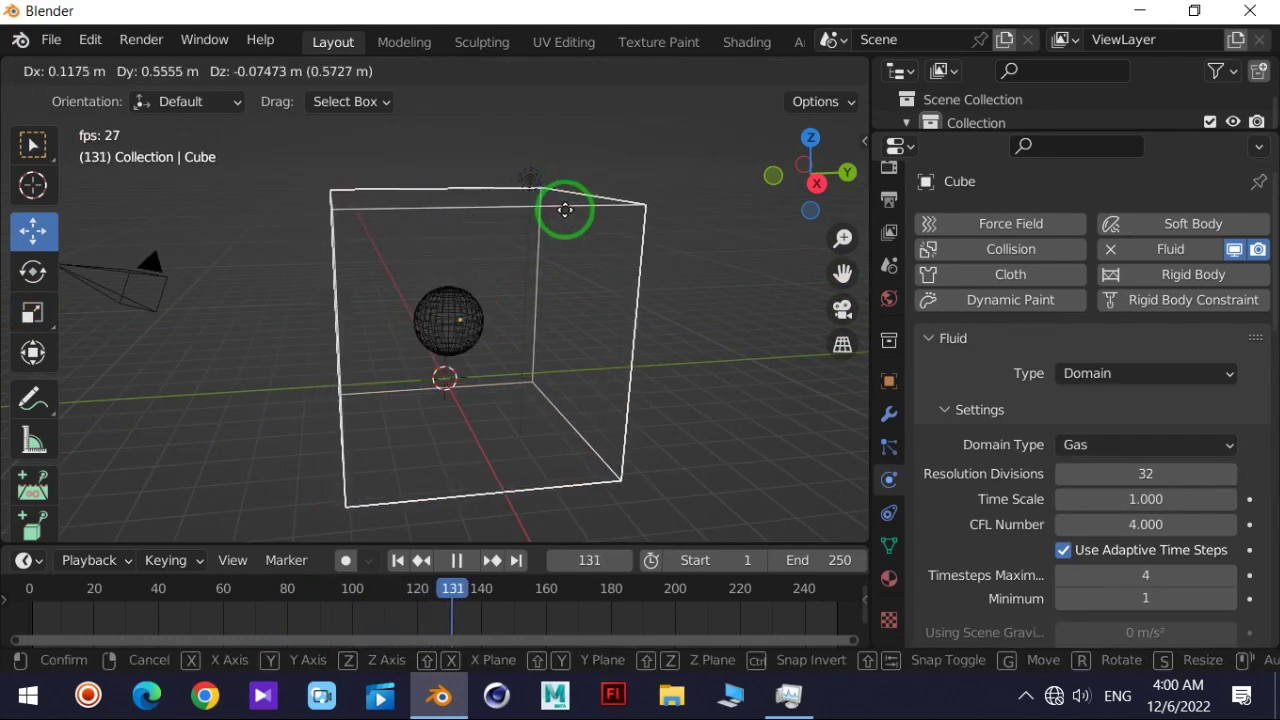
{"action": "left_click", "coordinate": [398, 560]}
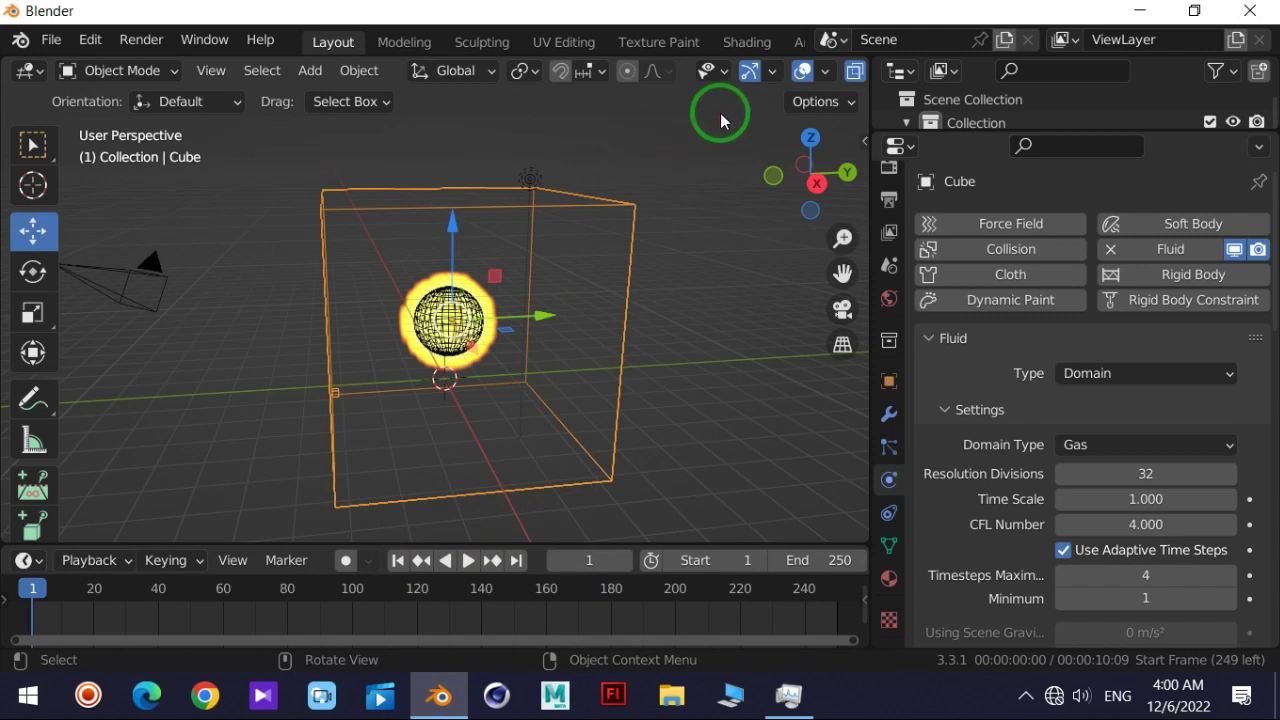
Preview the fire in material preview, then go to the Shading workspace with the sphere selected
{"action": "scroll", "coordinate": [760, 76], "scroll_direction": "down", "scroll_amount": 3}
{"action": "scroll", "coordinate": [727, 82], "scroll_direction": "down", "scroll_amount": 2}
{"action": "left_click", "coordinate": [727, 82]}
{"action": "key", "text": "space"}
{"action": "left_click", "coordinate": [748, 76]}
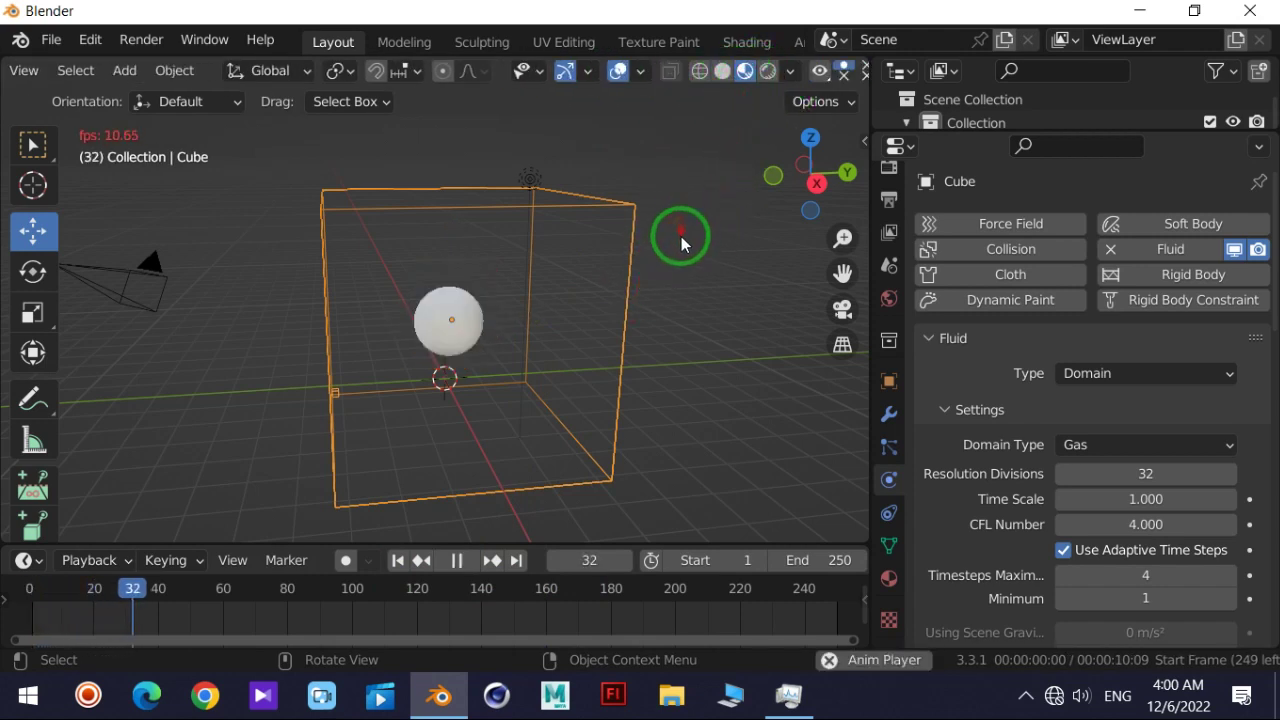
{"action": "key", "text": "space"}
{"action": "left_click", "coordinate": [747, 45]}
{"action": "left_click", "coordinate": [508, 228]}
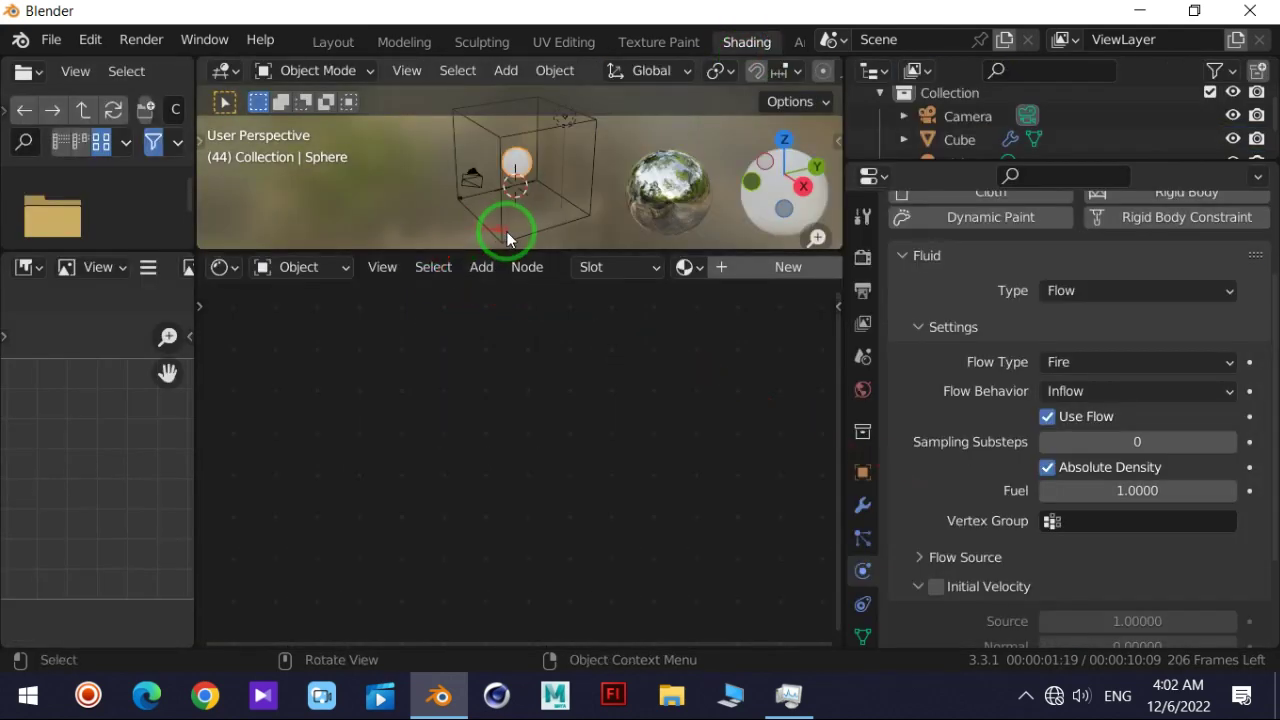
Select the cube and delete its default Principled BSDF and Material Output nodes
{"action": "left_click", "coordinate": [498, 240]}
{"action": "scroll", "coordinate": [488, 353], "scroll_direction": "up", "scroll_amount": 2}
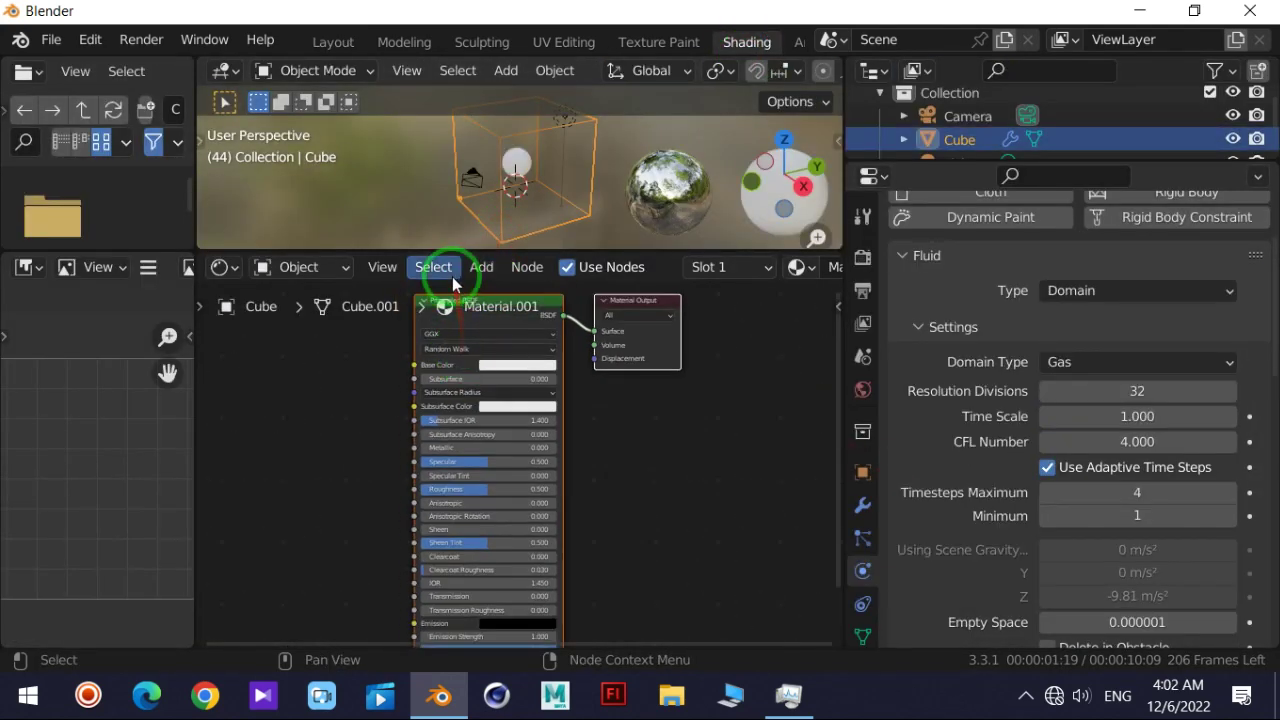
{"action": "left_click", "coordinate": [471, 266]}
{"action": "left_click", "coordinate": [350, 391]}
{"action": "left_click_drag", "start_coordinate": [745, 318], "coordinate": [508, 444]}
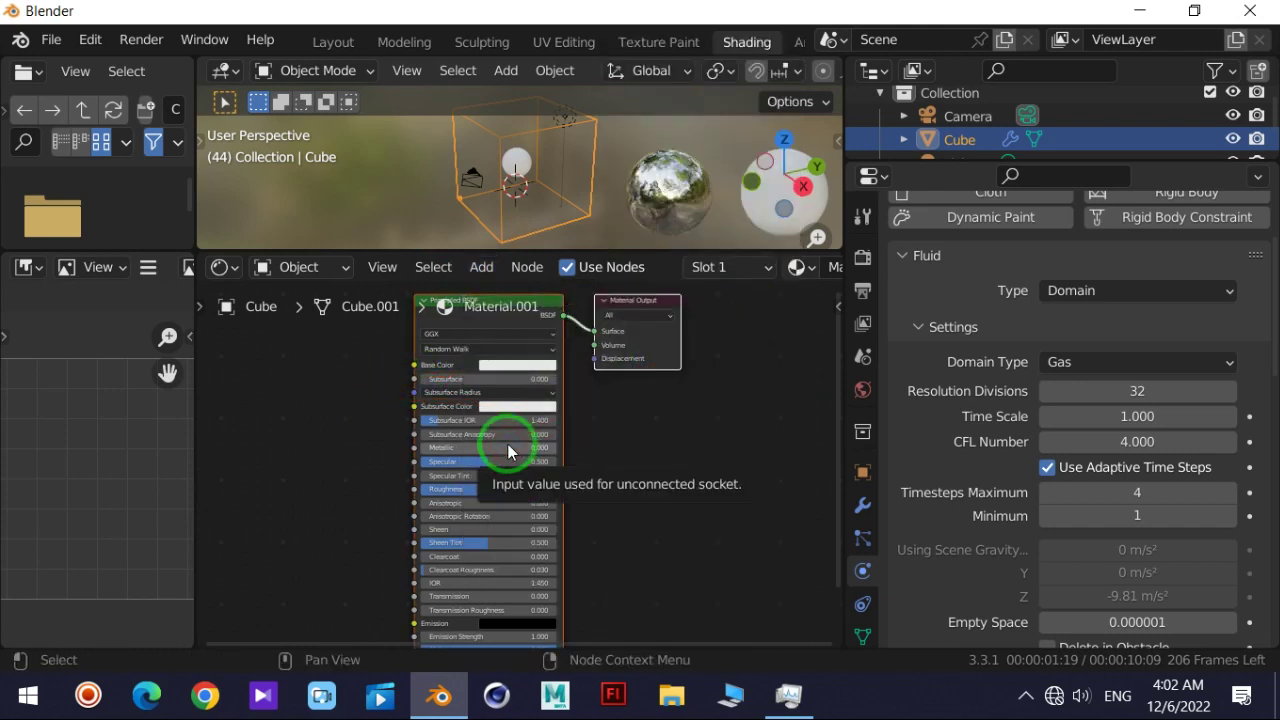
{"action": "key", "text": "x"}
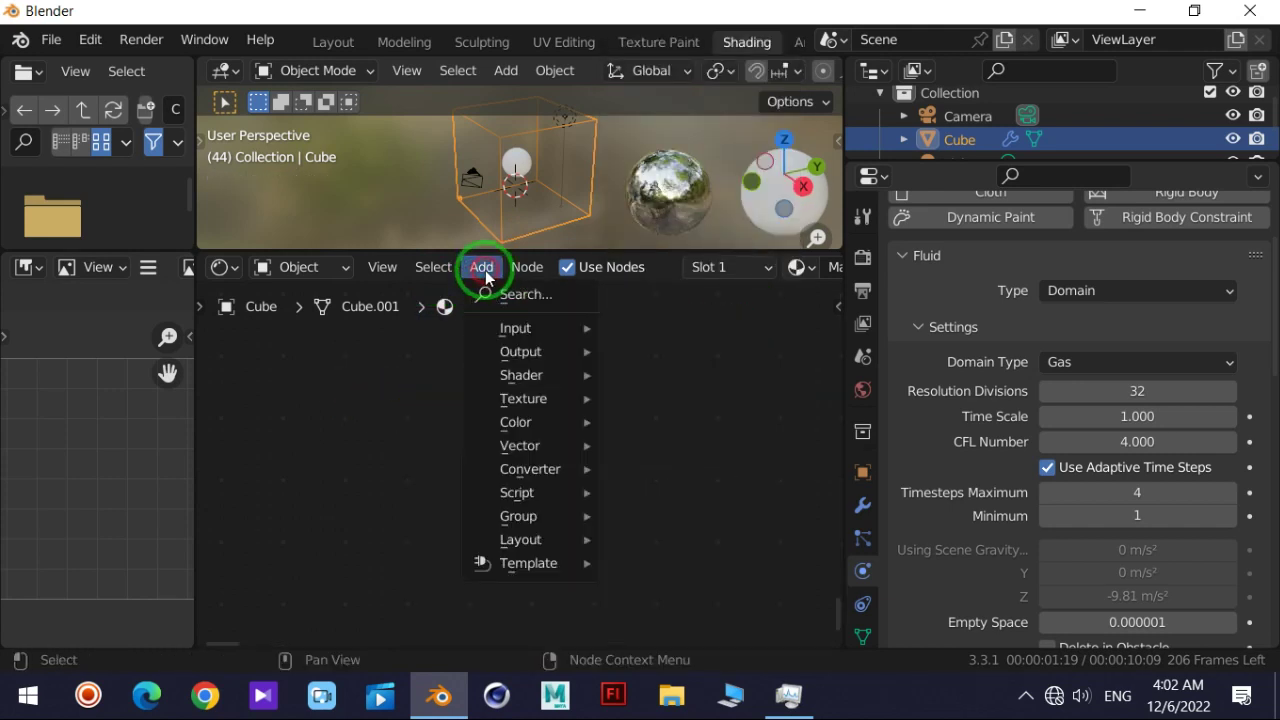
Add a Principled Volume node to the cube's material
{"action": "left_click", "coordinate": [497, 324]}
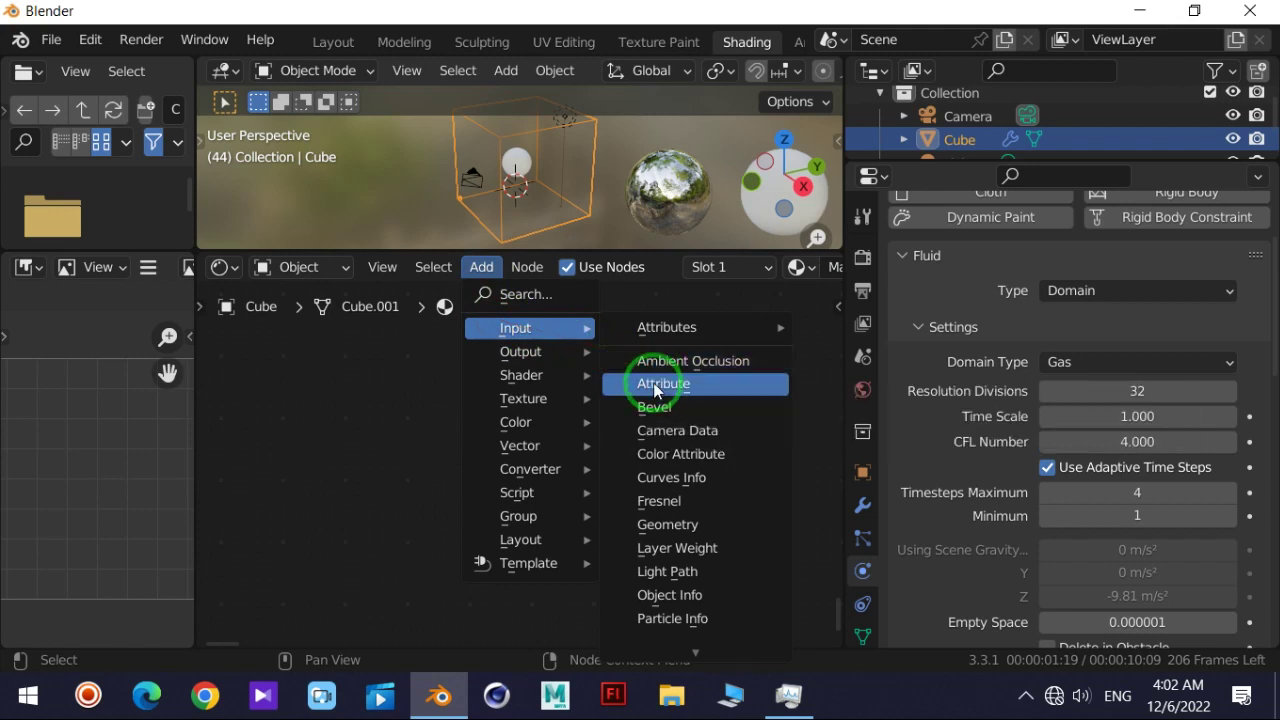
{"action": "left_click", "coordinate": [507, 295]}
{"action": "type", "text": "prin"}
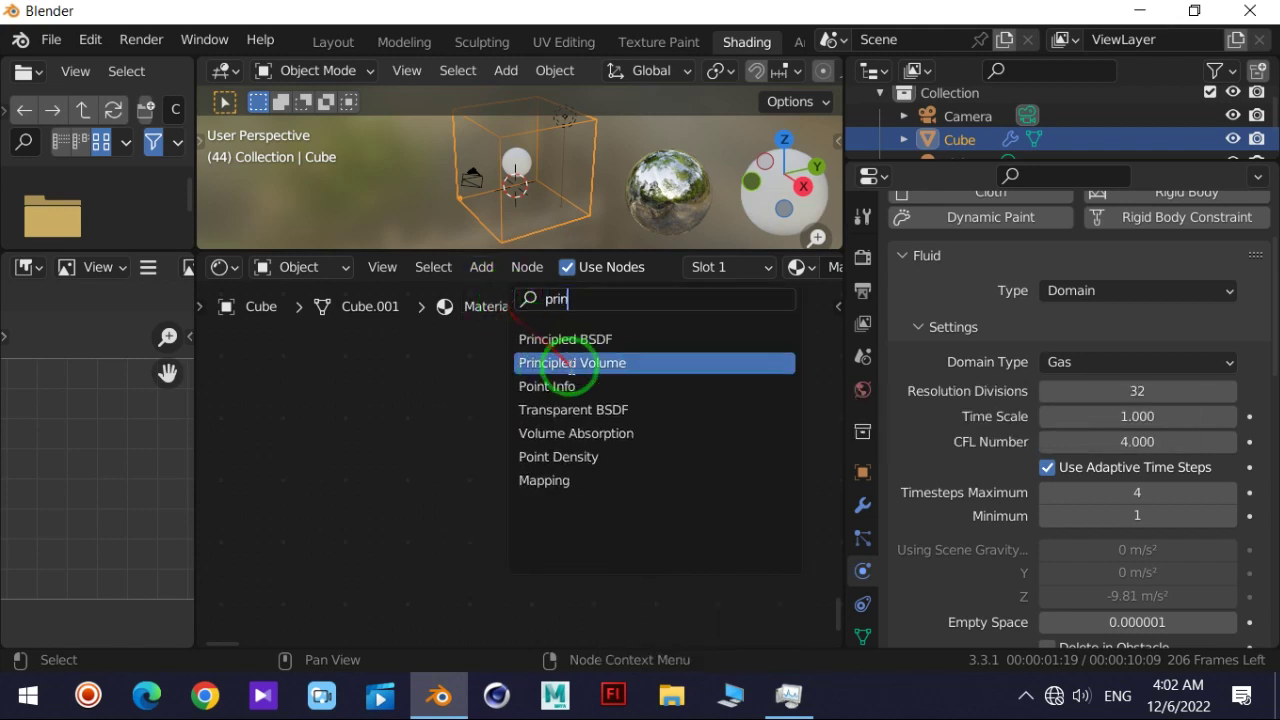
{"action": "left_click", "coordinate": [571, 363]}
{"action": "left_click", "coordinate": [370, 462]}
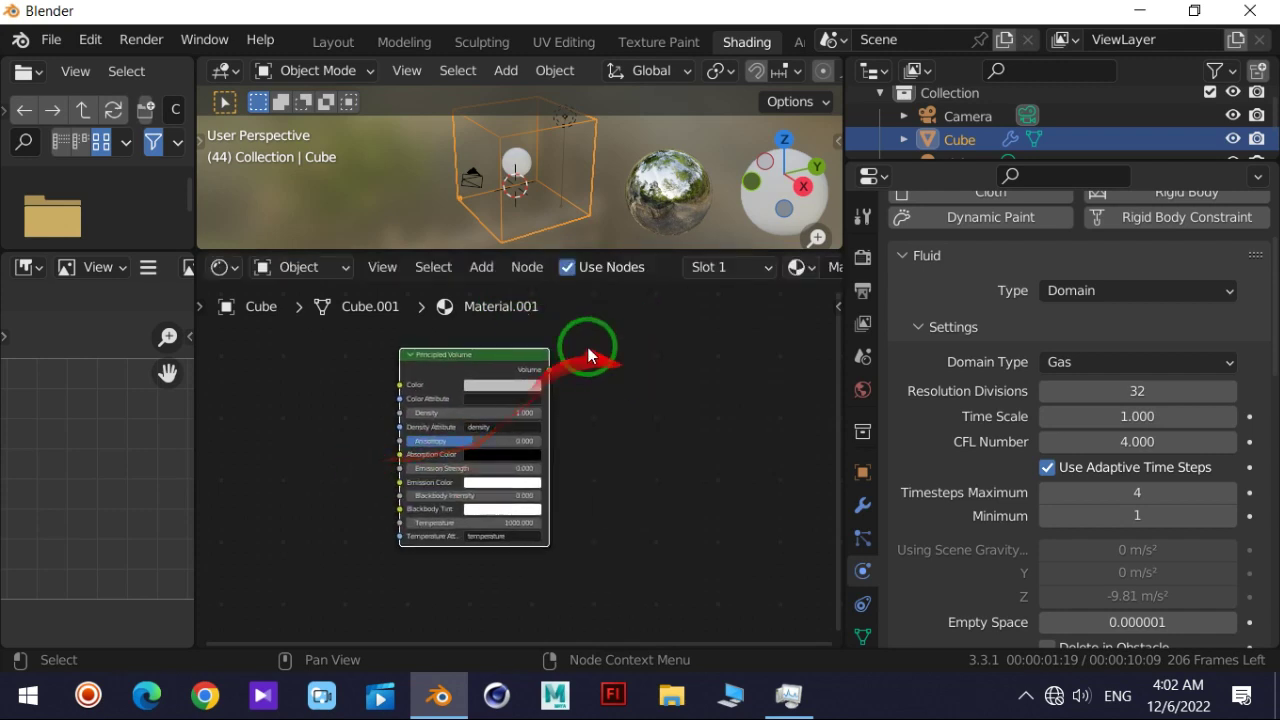
Add a Material Output node to the right of the Principled Volume
{"action": "left_click", "coordinate": [486, 277]}
{"action": "mouse_move", "coordinate": [521, 375]}
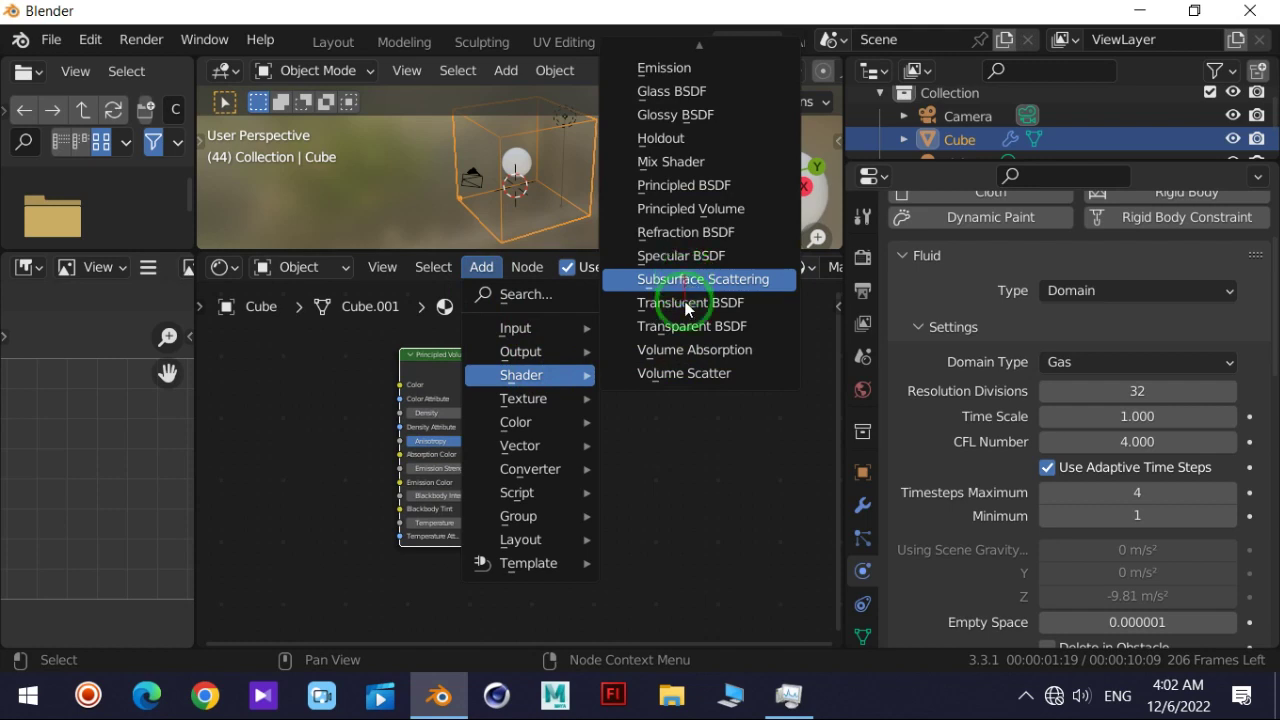
{"action": "left_click", "coordinate": [514, 294]}
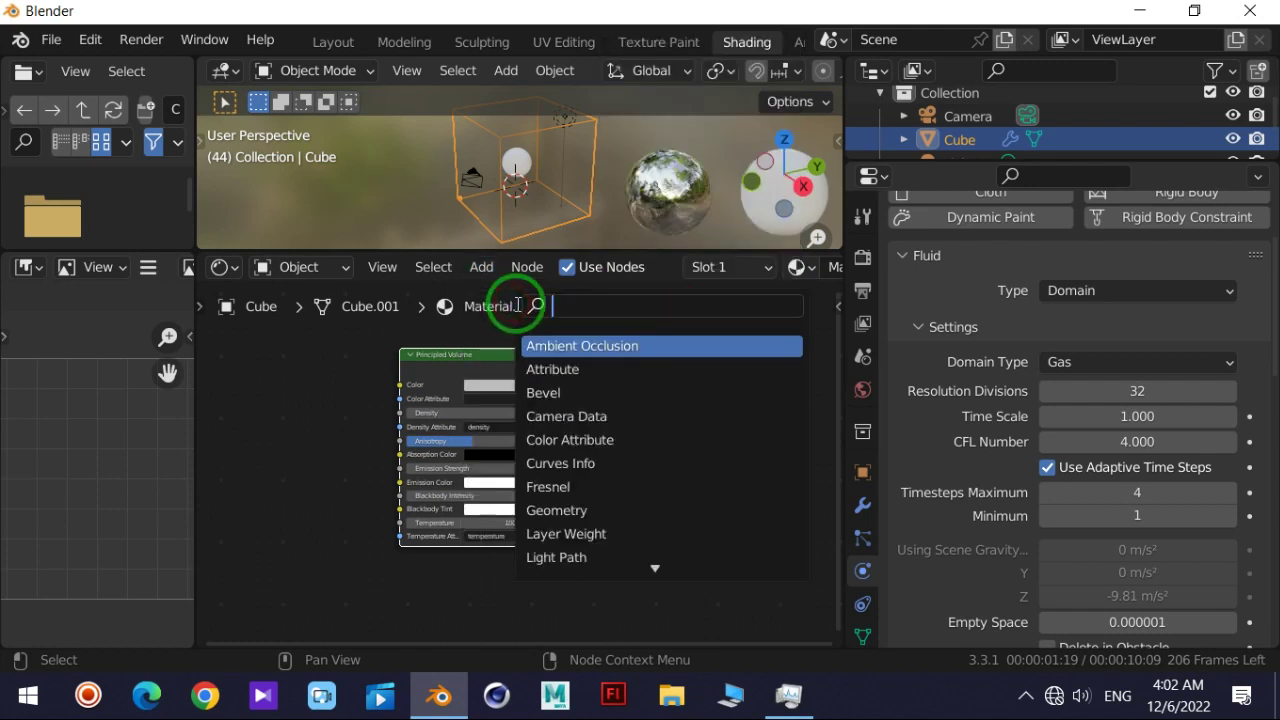
{"action": "type", "text": "out"}
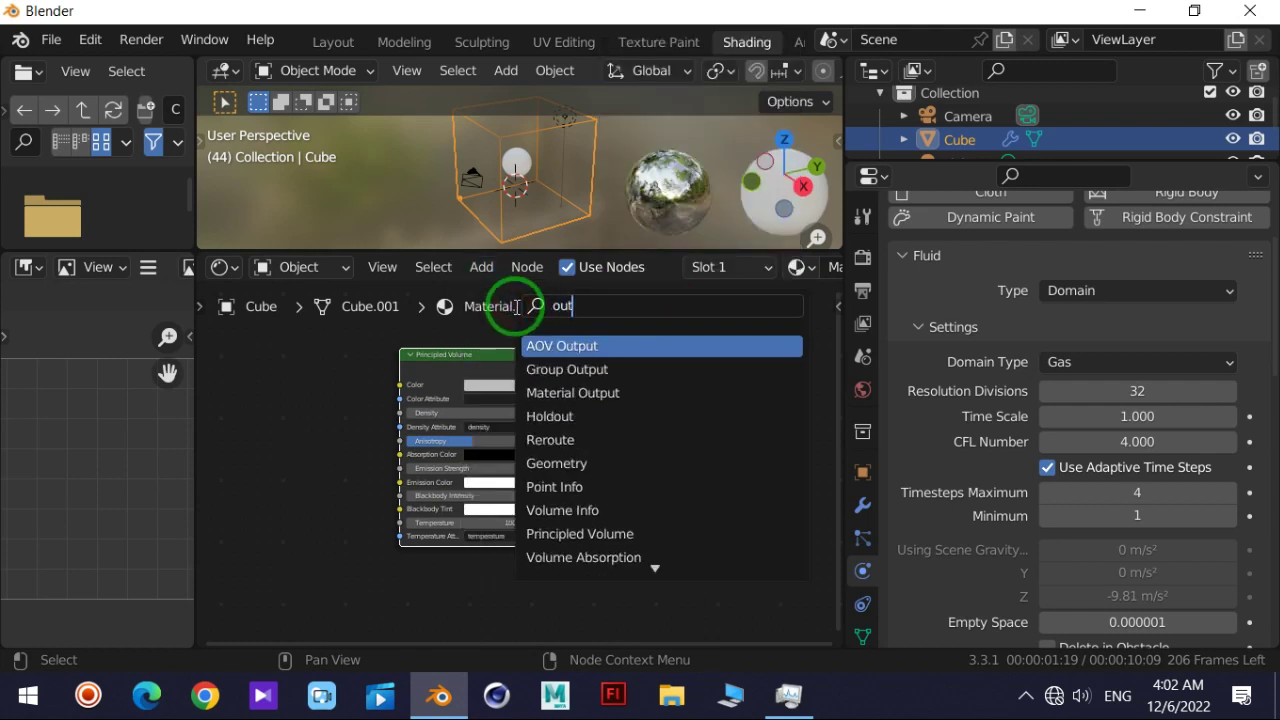
{"action": "left_click", "coordinate": [573, 393]}
{"action": "left_click", "coordinate": [630, 385]}
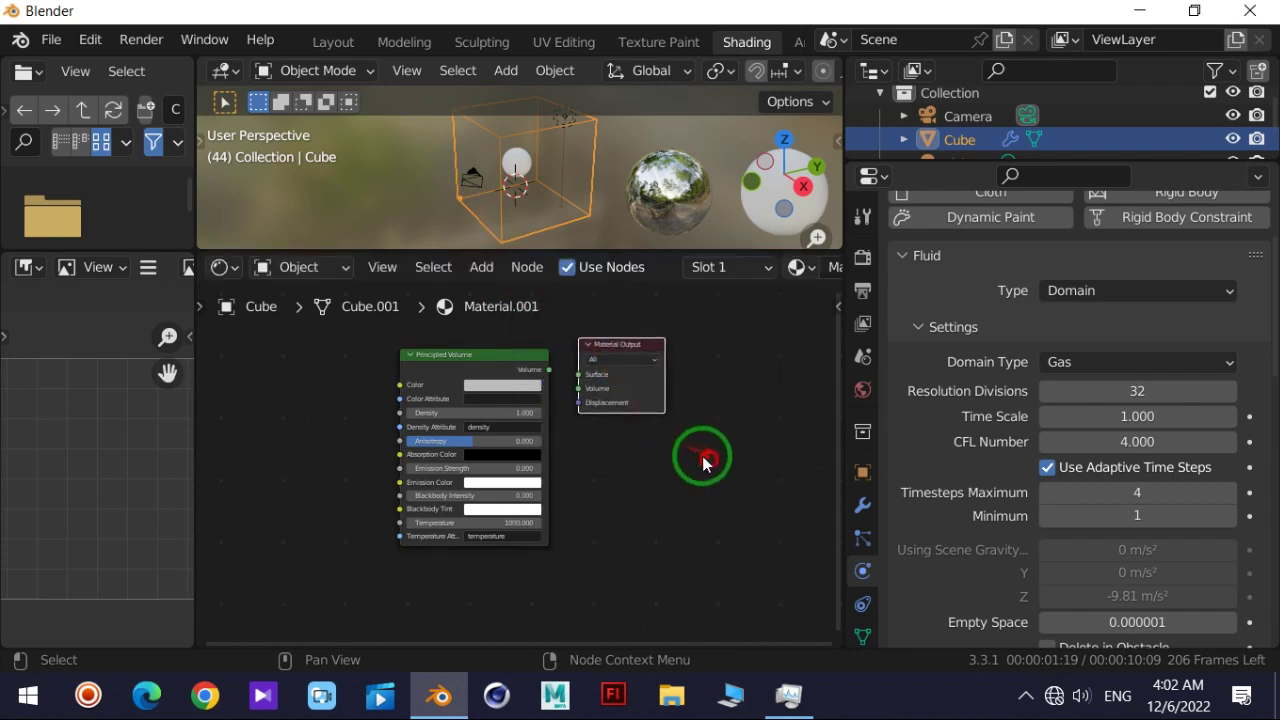
Connect the Principled Volume output to the Material Output's Volume input
{"action": "scroll", "coordinate": [498, 368], "scroll_direction": "up", "scroll_amount": 2}
{"action": "scroll", "coordinate": [498, 368], "scroll_direction": "up", "scroll_amount": 1}
{"action": "left_click_drag", "start_coordinate": [500, 309], "coordinate": [480, 328]}
{"action": "left_click_drag", "start_coordinate": [544, 353], "coordinate": [627, 340]}
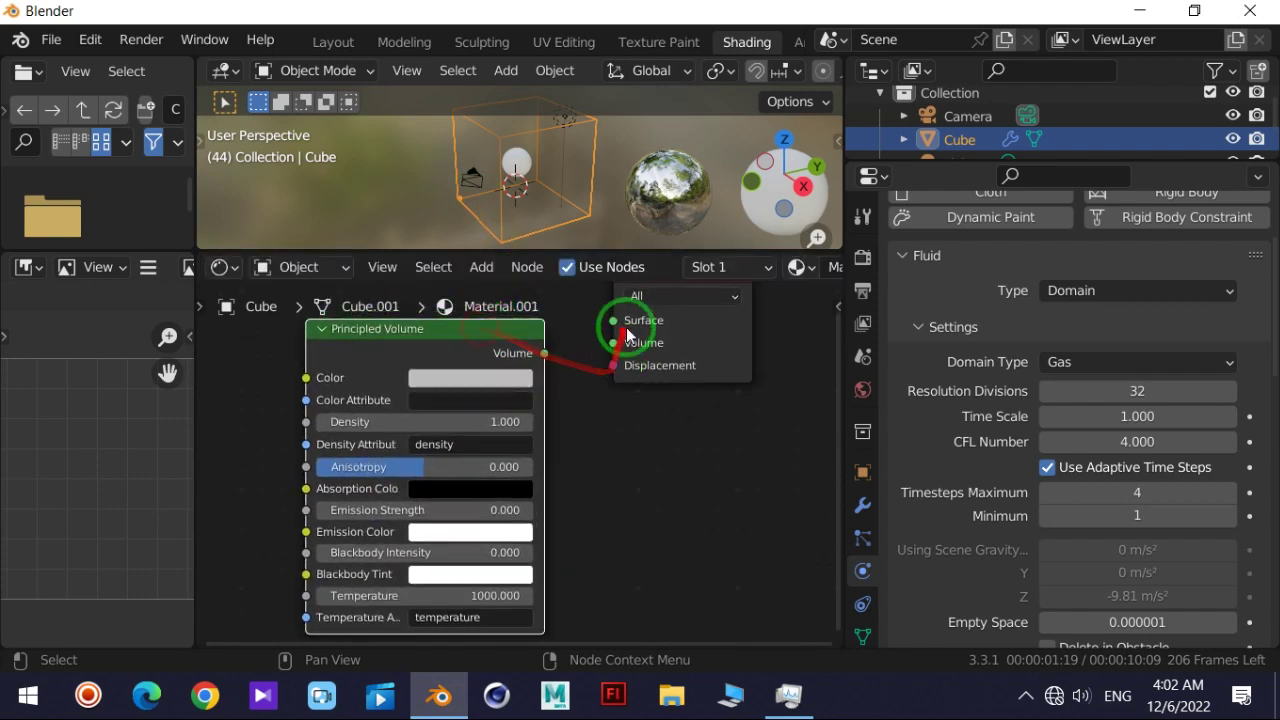
{"action": "left_click_drag", "start_coordinate": [541, 355], "coordinate": [621, 351]}
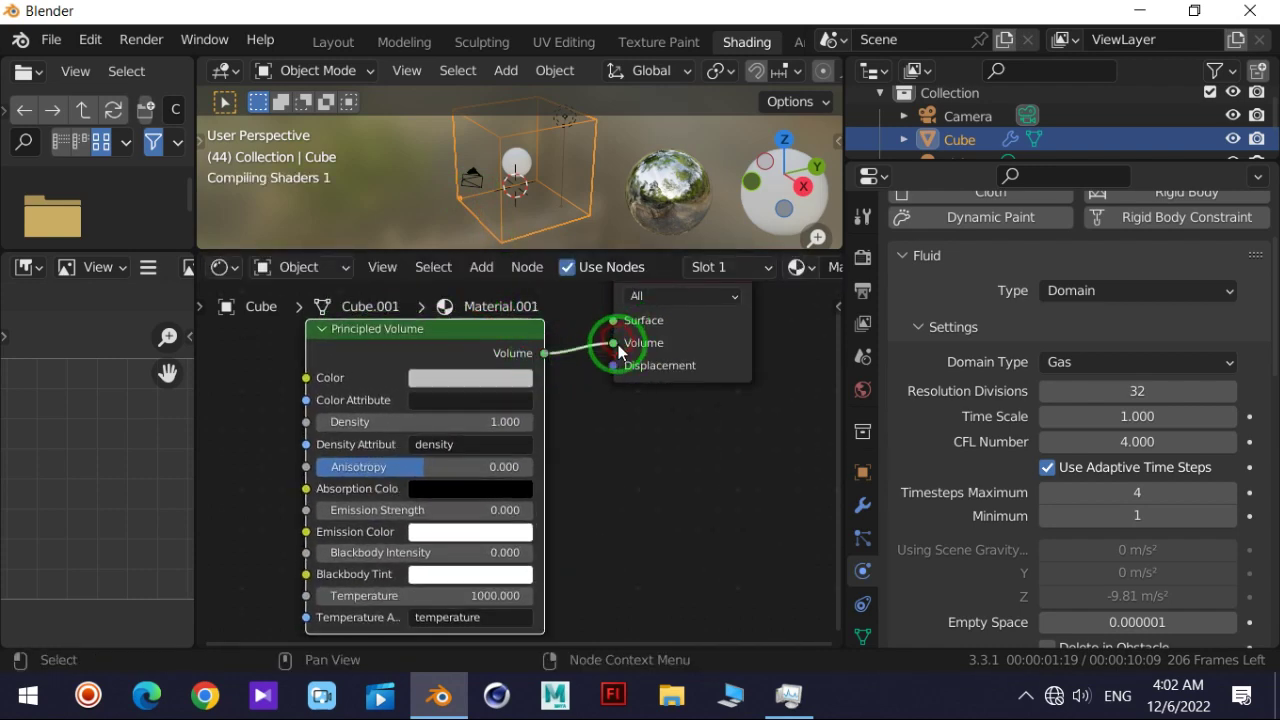
Set the Principled Volume's Blackbody Intensity to 1.000
{"action": "scroll", "coordinate": [775, 60], "scroll_direction": "down", "scroll_amount": 5}
{"action": "scroll", "coordinate": [760, 78], "scroll_direction": "down", "scroll_amount": 5}
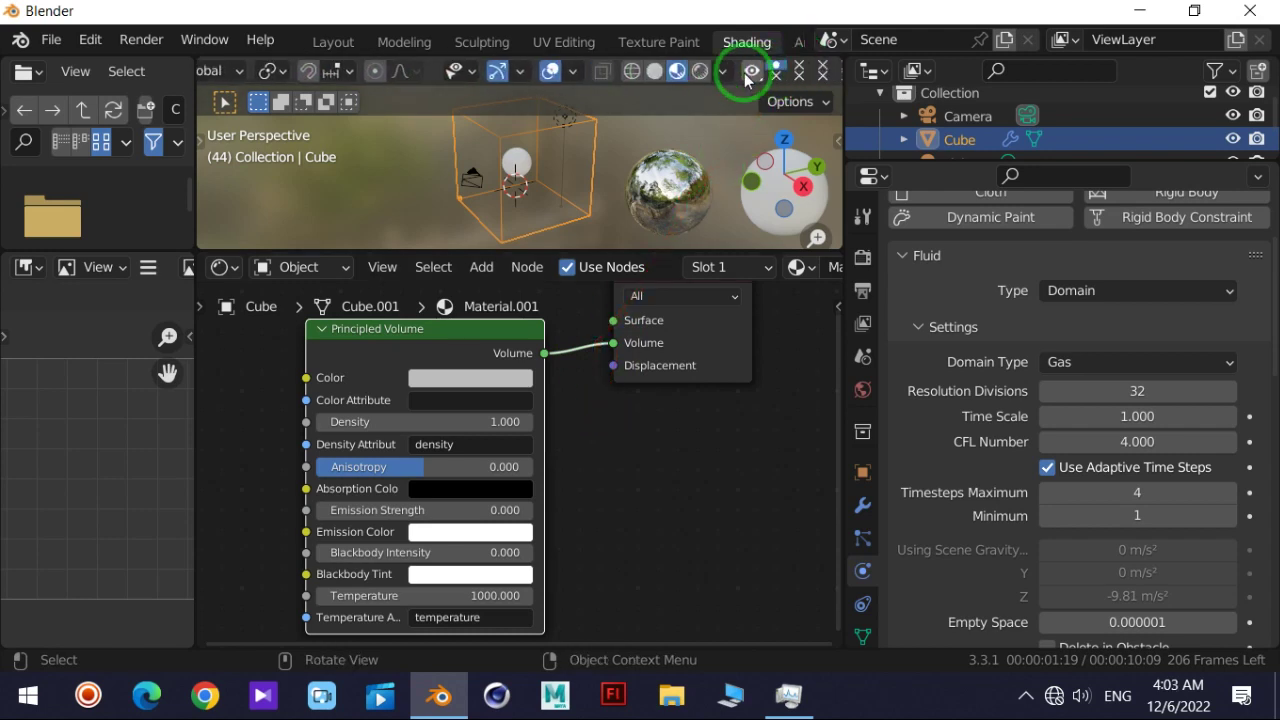
{"action": "left_click_drag", "start_coordinate": [447, 552], "coordinate": [551, 552]}
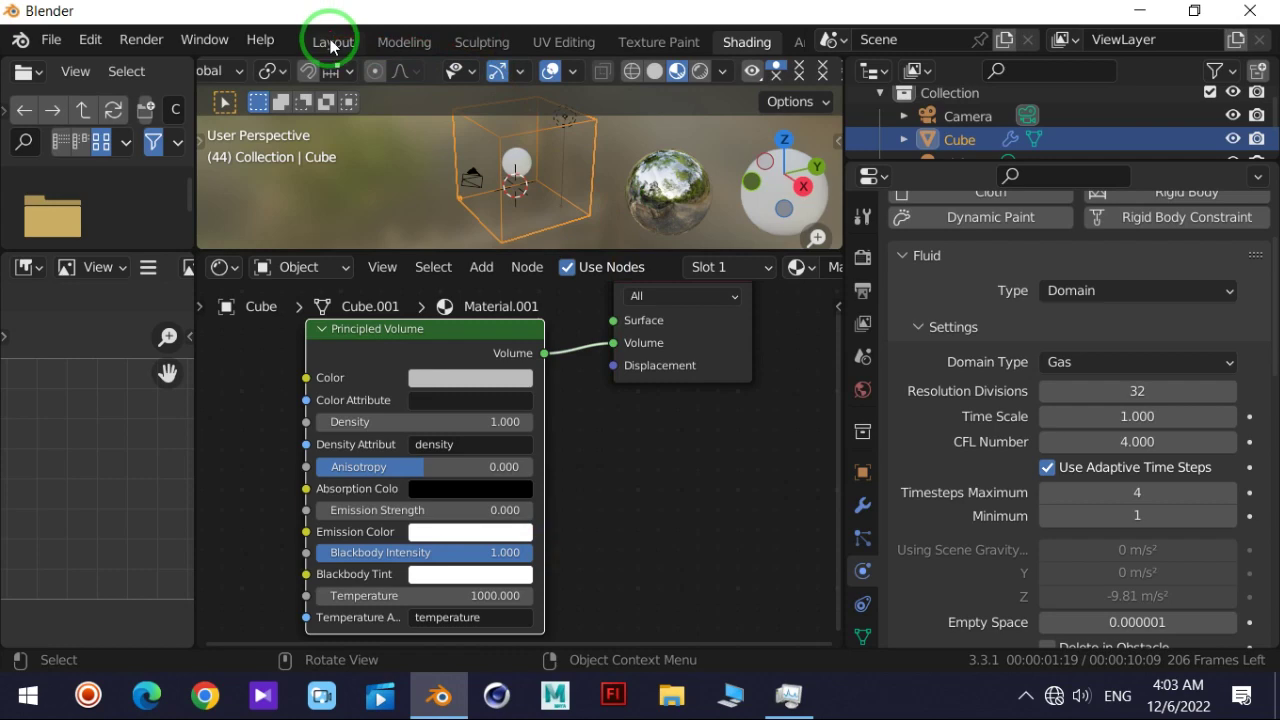
{"action": "left_click", "coordinate": [330, 45]}
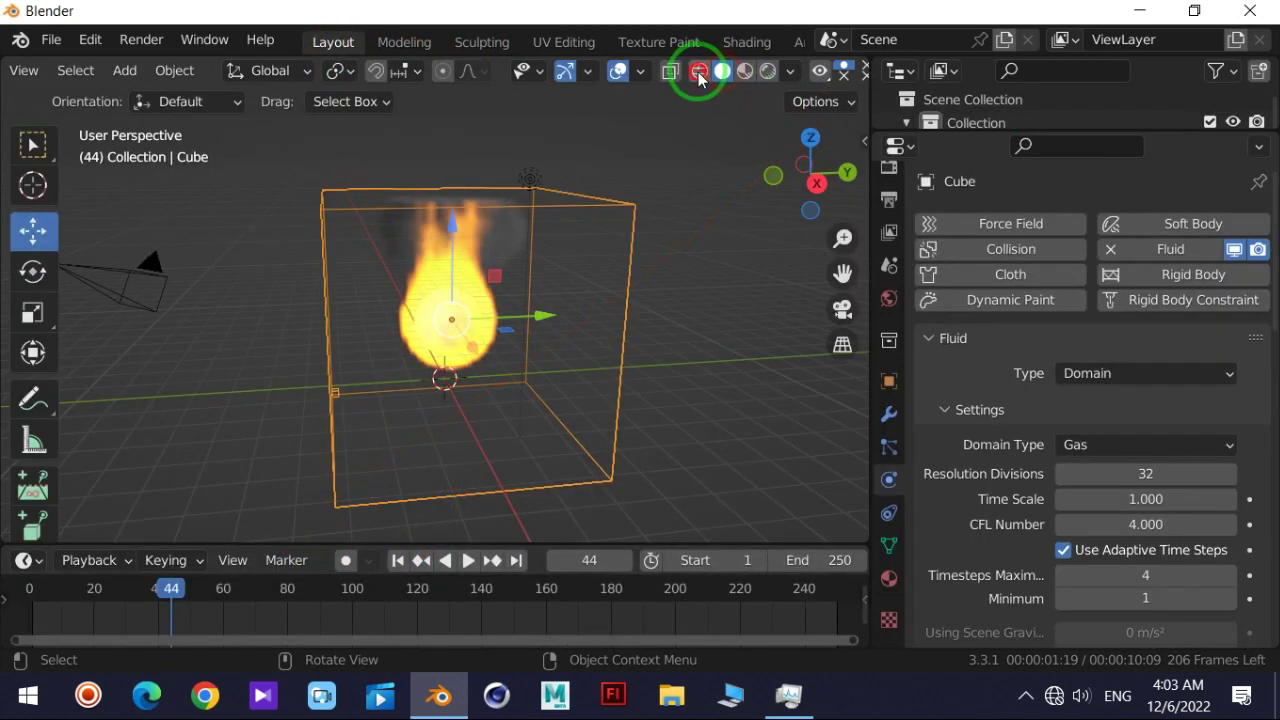
Switch to material preview shading and play the fire simulation from frame 1
{"action": "left_click", "coordinate": [768, 71]}
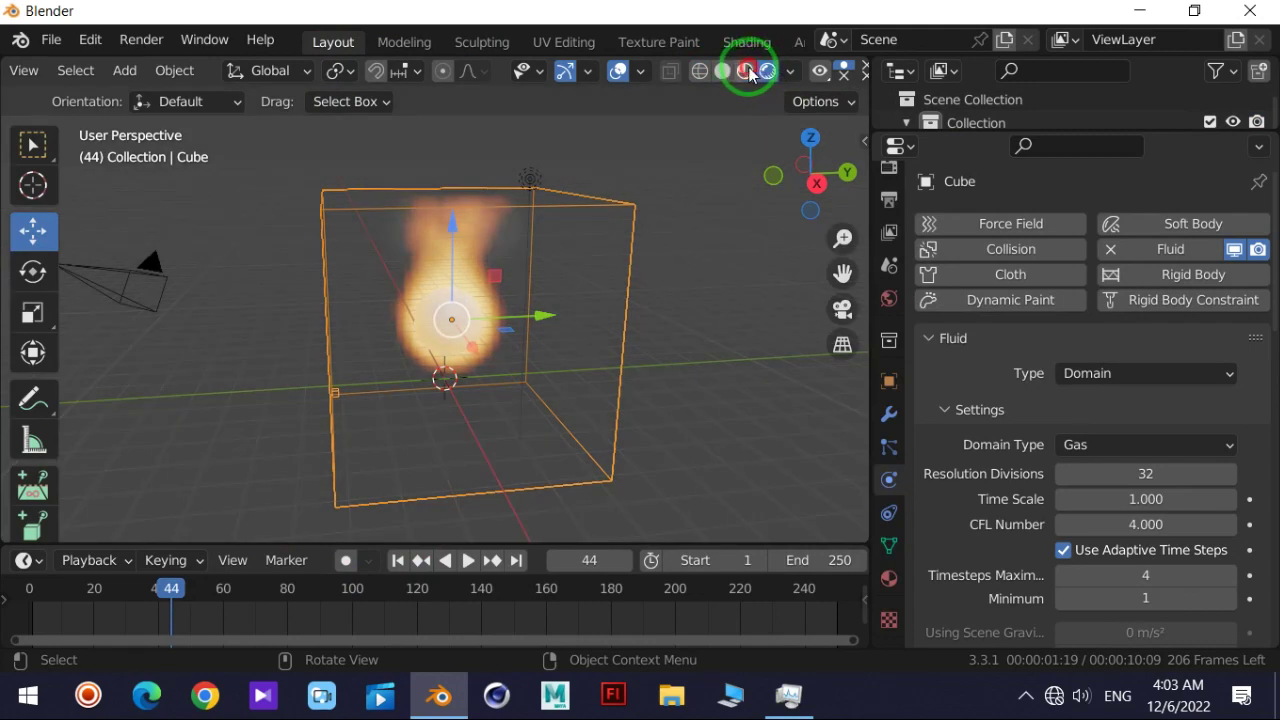
{"action": "left_click", "coordinate": [746, 71]}
{"action": "left_click", "coordinate": [398, 560]}
{"action": "key", "text": "space"}
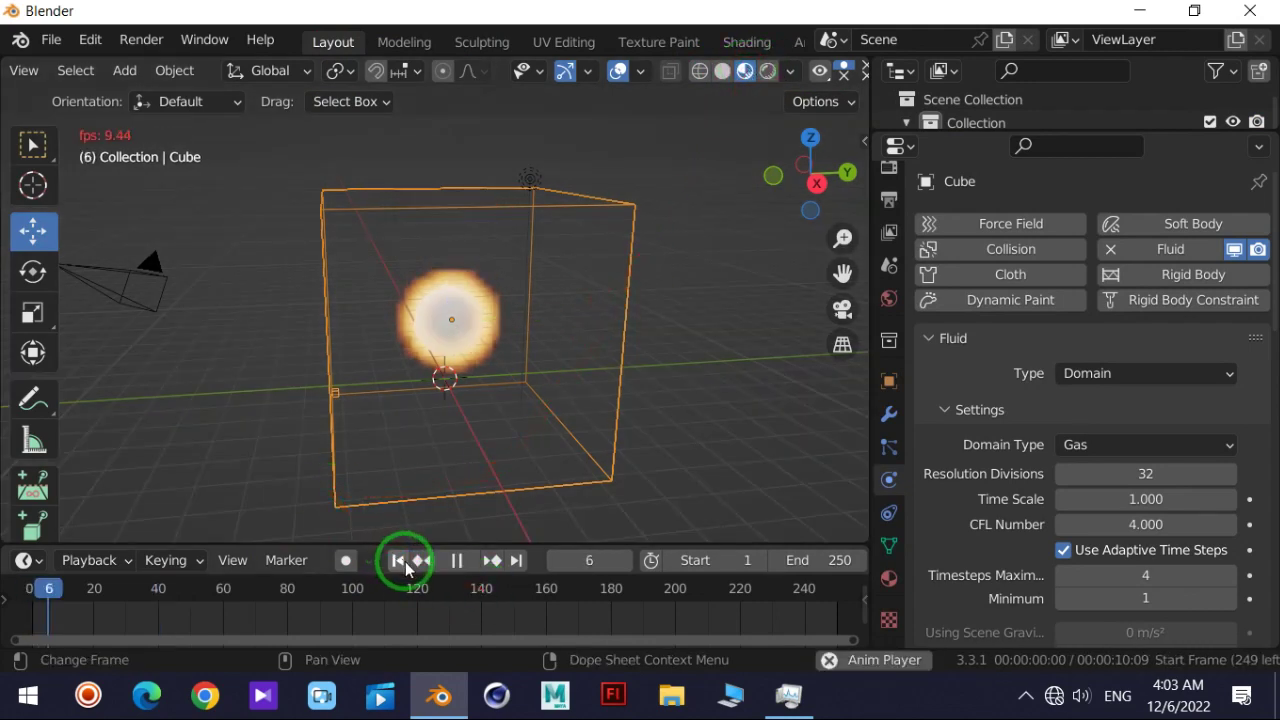
{"action": "scroll", "coordinate": [400, 274], "scroll_direction": "up", "scroll_amount": 4}
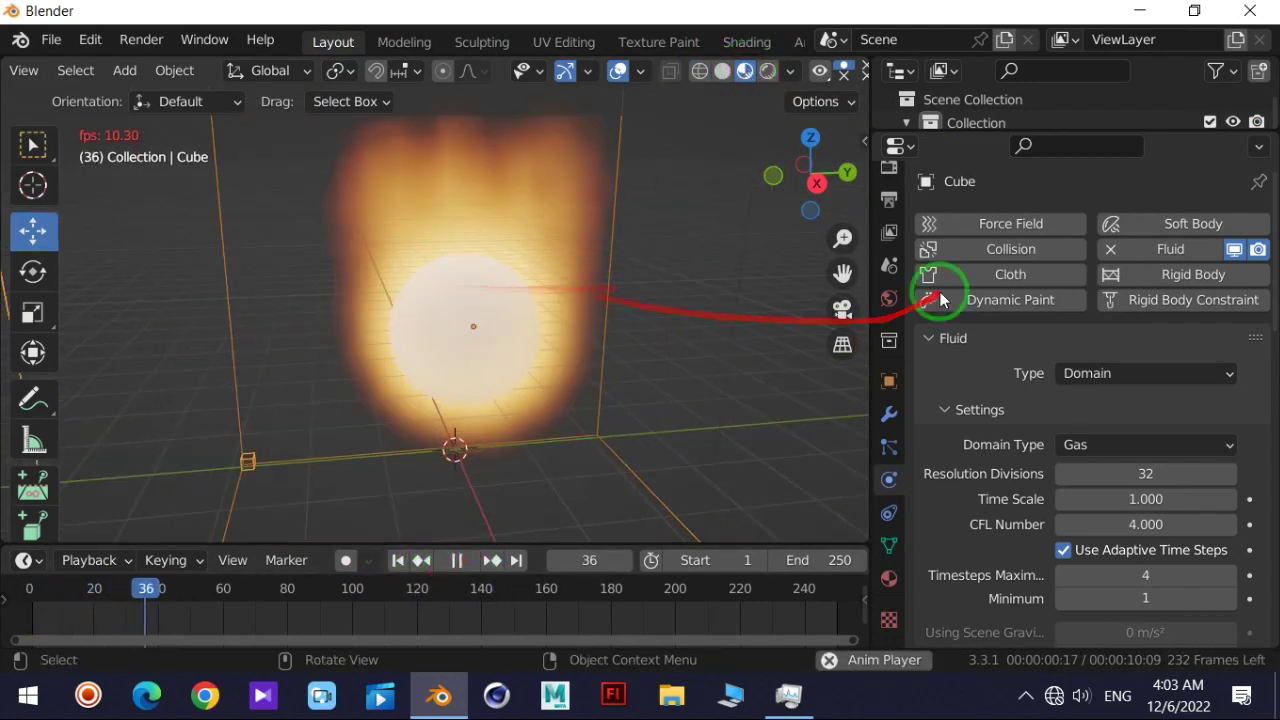
{"action": "left_click", "coordinate": [889, 198]}
Switch the render engine to Cycles and stop playback
{"action": "left_click", "coordinate": [889, 227]}
{"action": "left_click", "coordinate": [1080, 224]}
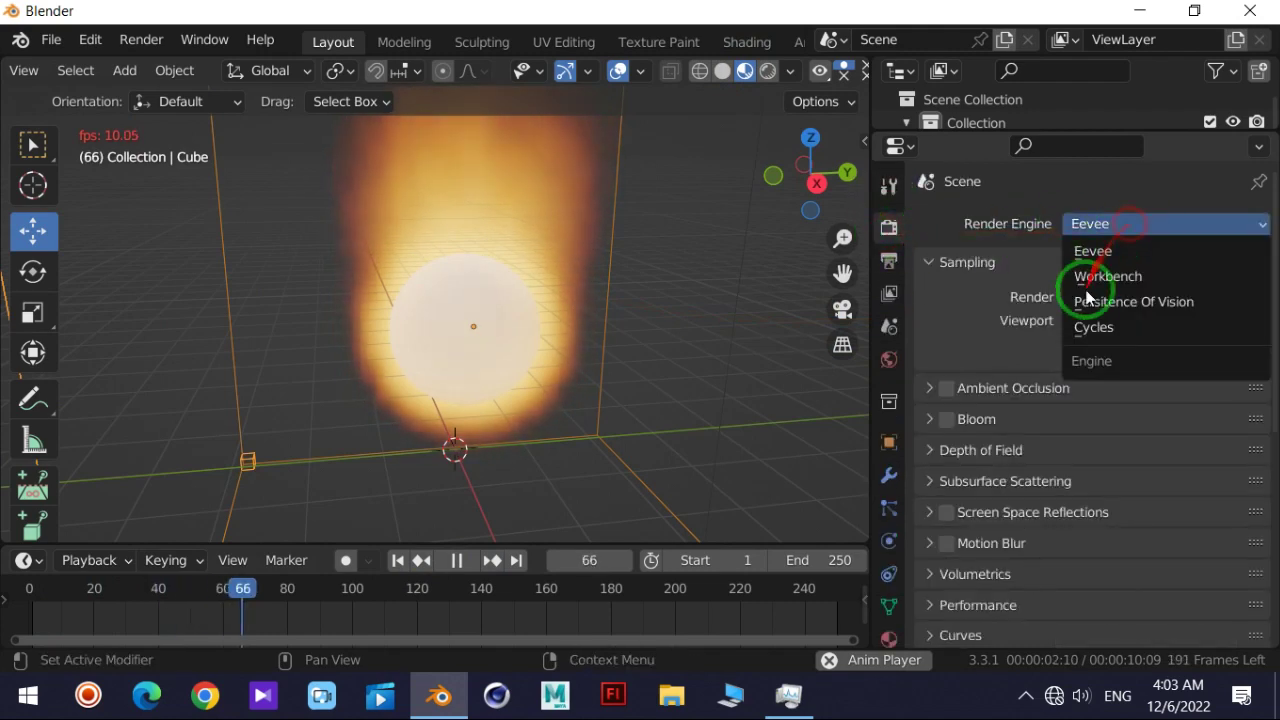
{"action": "left_click", "coordinate": [1094, 332]}
{"action": "key", "text": "space"}
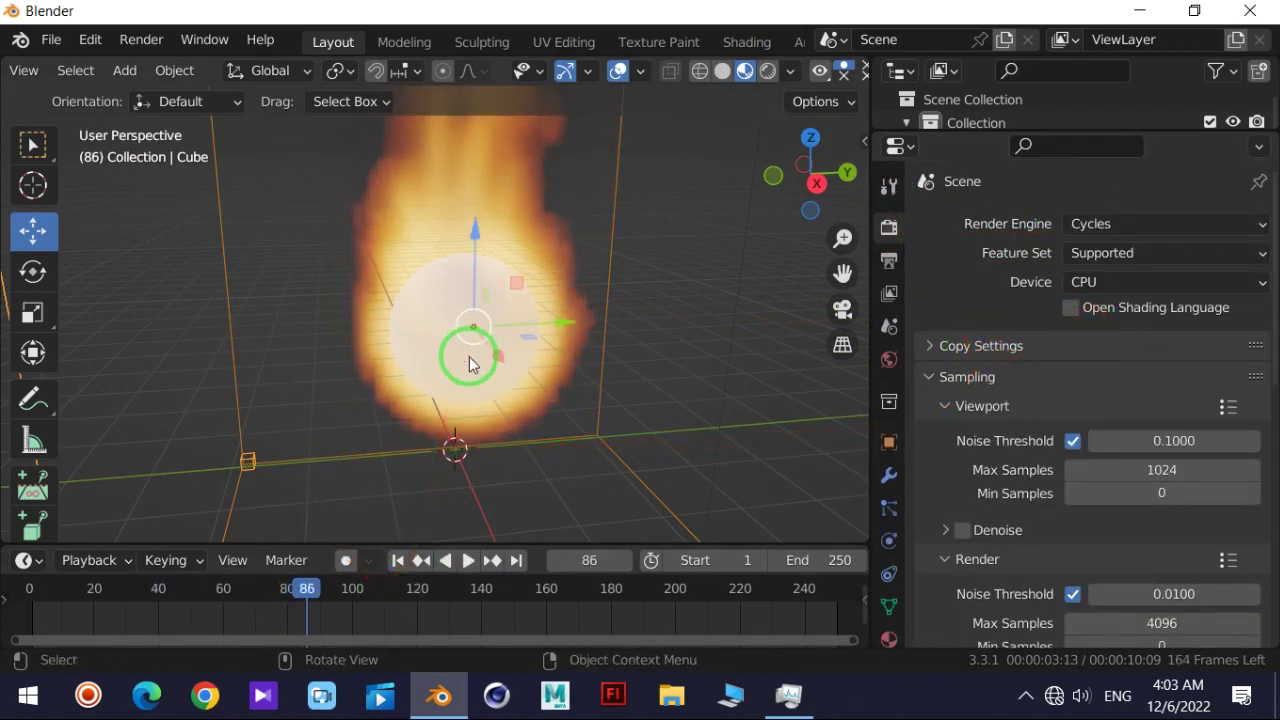
Show the Output panel with save path, frame range and PNG format
{"action": "scroll", "coordinate": [471, 368], "scroll_direction": "down", "scroll_amount": 3}
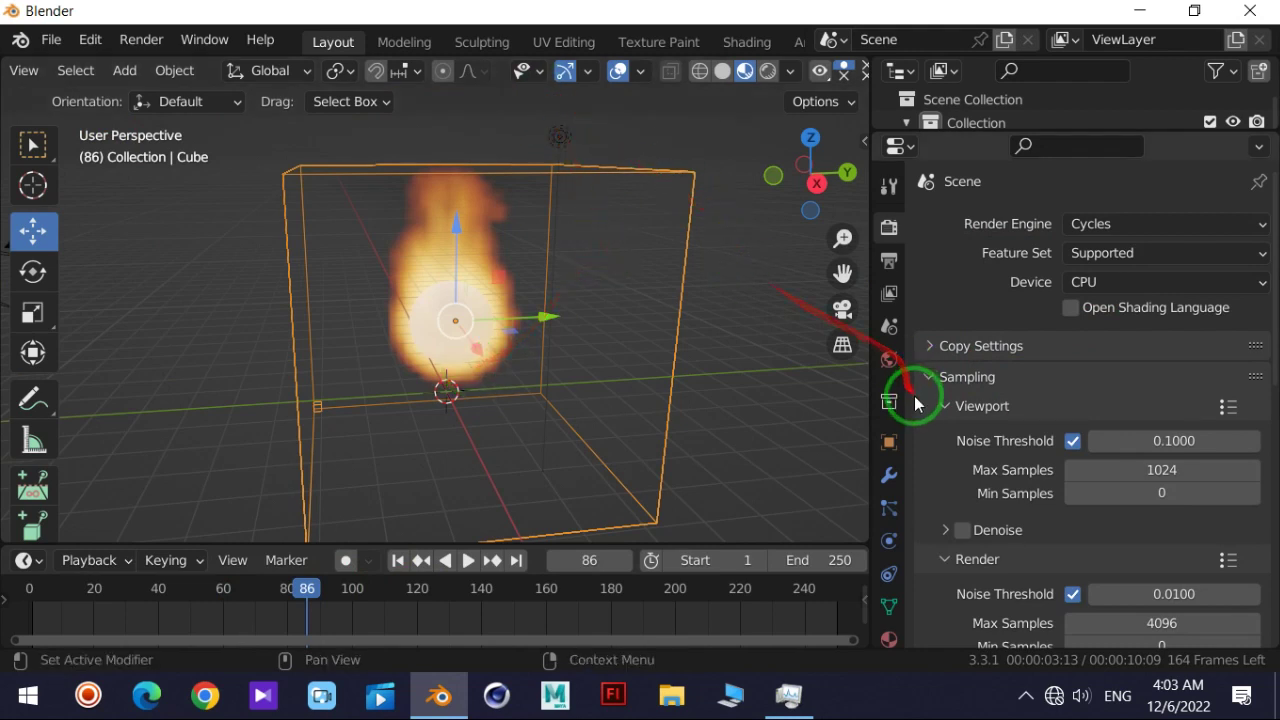
{"action": "left_click", "coordinate": [889, 477]}
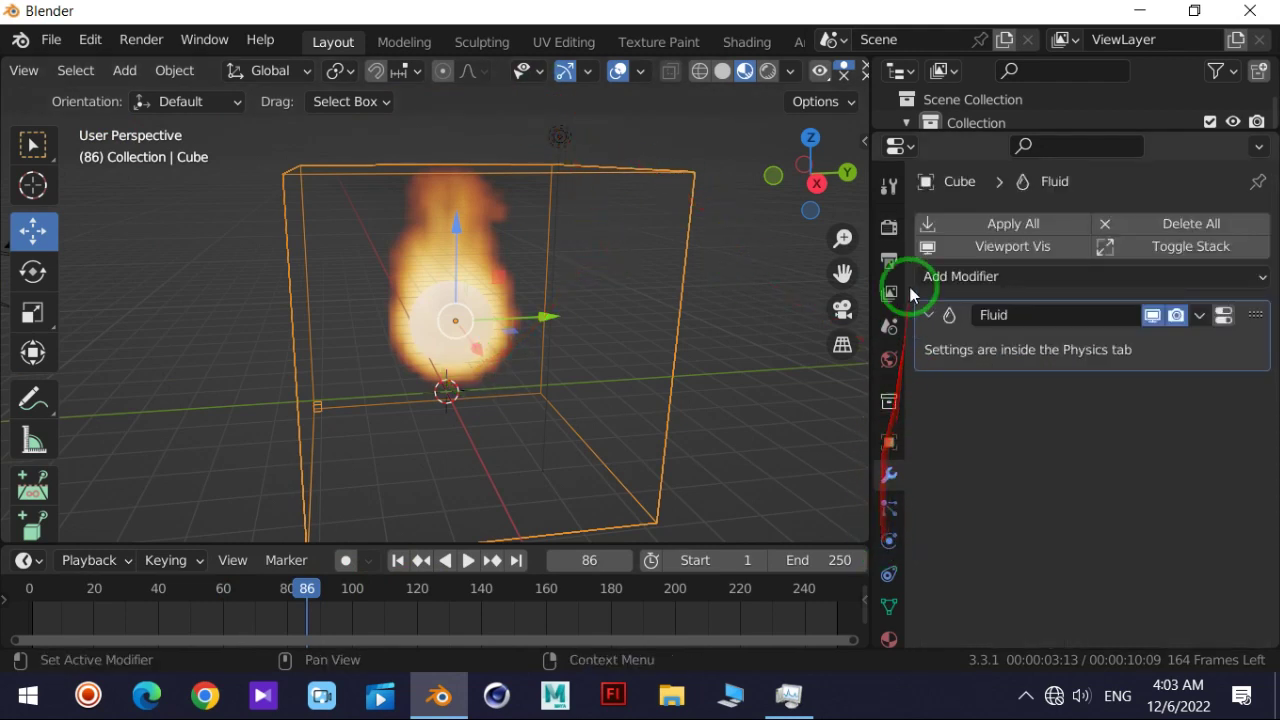
{"action": "left_click", "coordinate": [889, 228]}
{"action": "left_click", "coordinate": [889, 261]}
{"action": "scroll", "coordinate": [963, 354], "scroll_direction": "down", "scroll_amount": 7}
{"action": "scroll", "coordinate": [986, 443], "scroll_direction": "down", "scroll_amount": 1}
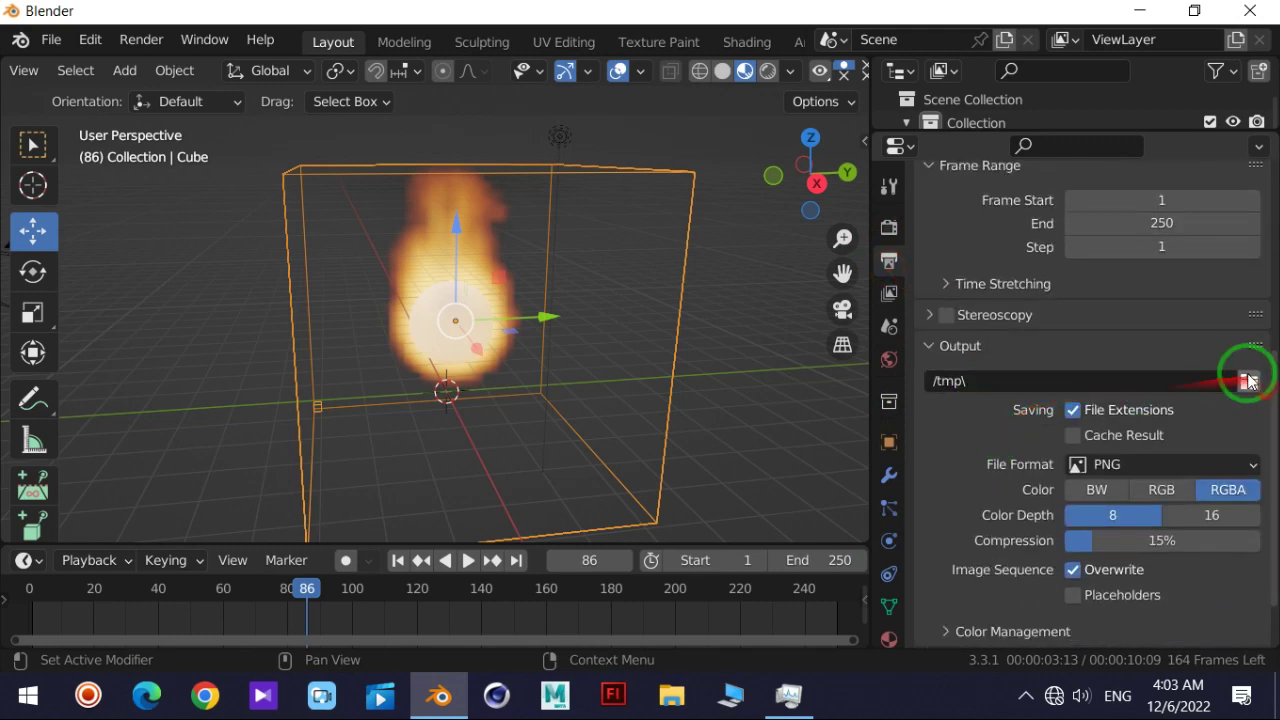
Set the output path to a new folder 3 in F:\_Studio\outputs\Create fire in blender
{"action": "left_click", "coordinate": [1249, 382]}
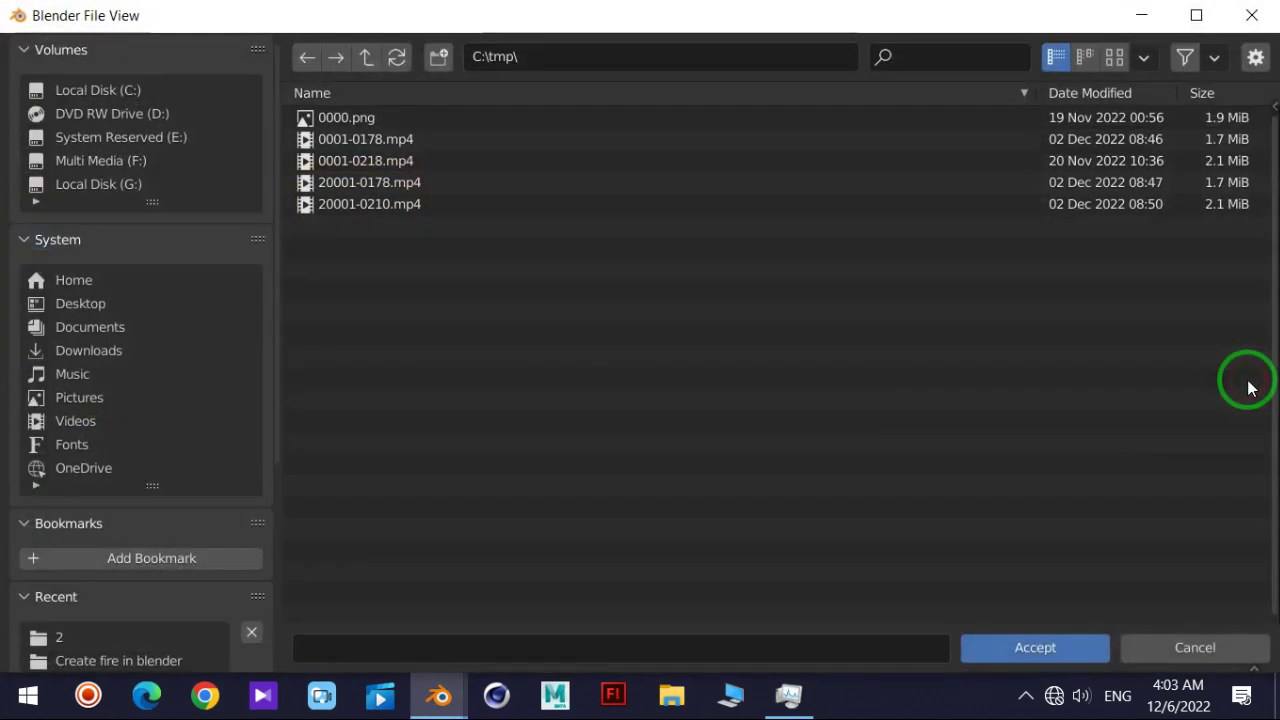
{"action": "left_click", "coordinate": [100, 160]}
{"action": "left_click", "coordinate": [385, 183]}
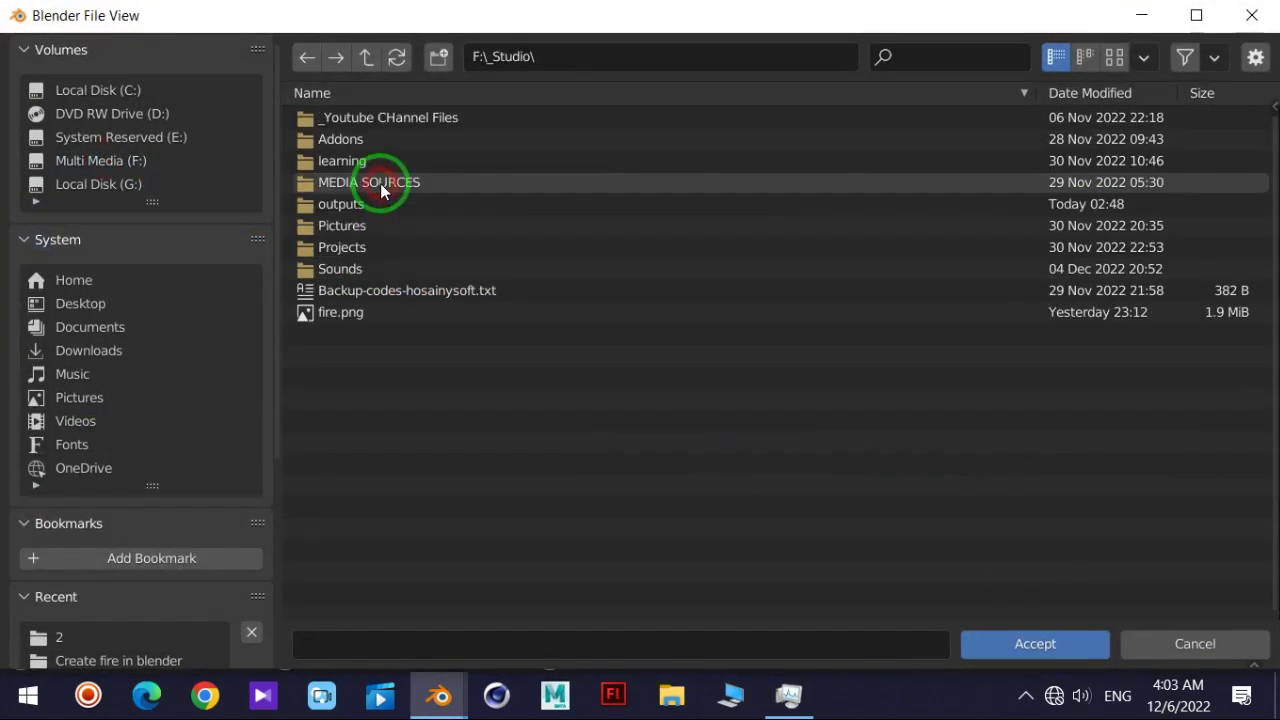
{"action": "left_click", "coordinate": [374, 203]}
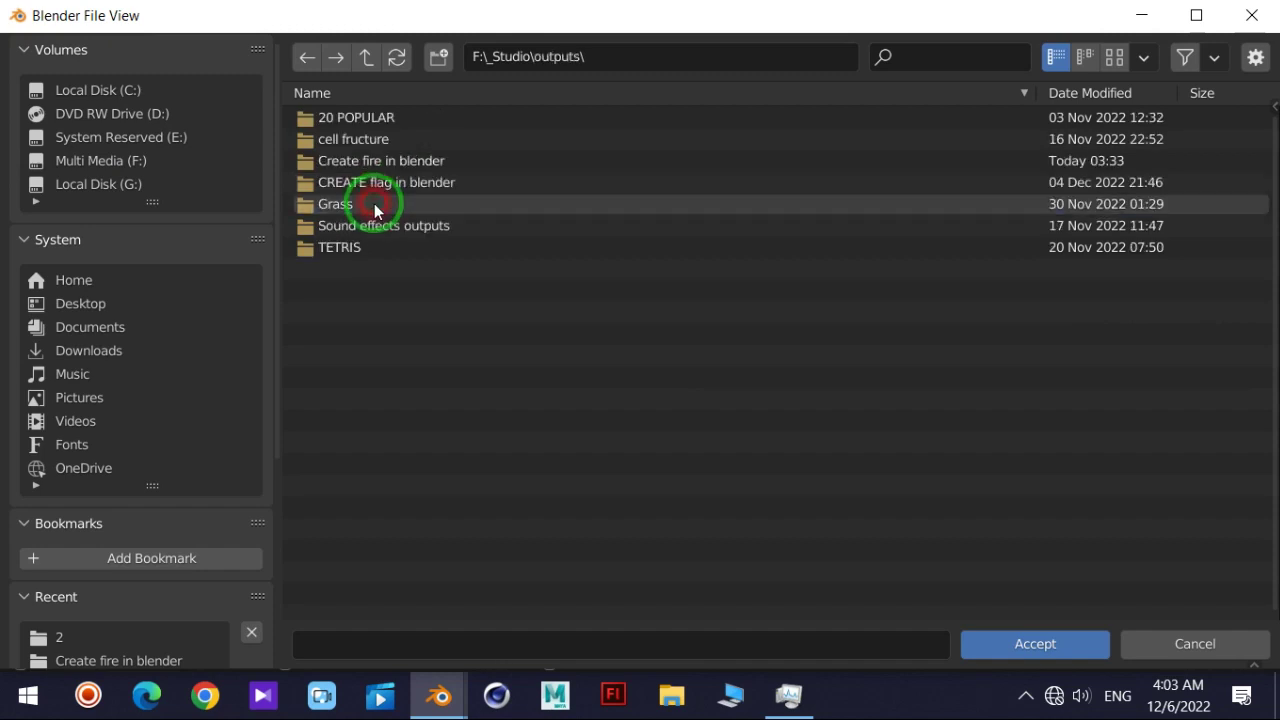
{"action": "left_click", "coordinate": [429, 160]}
{"action": "left_click", "coordinate": [435, 58]}
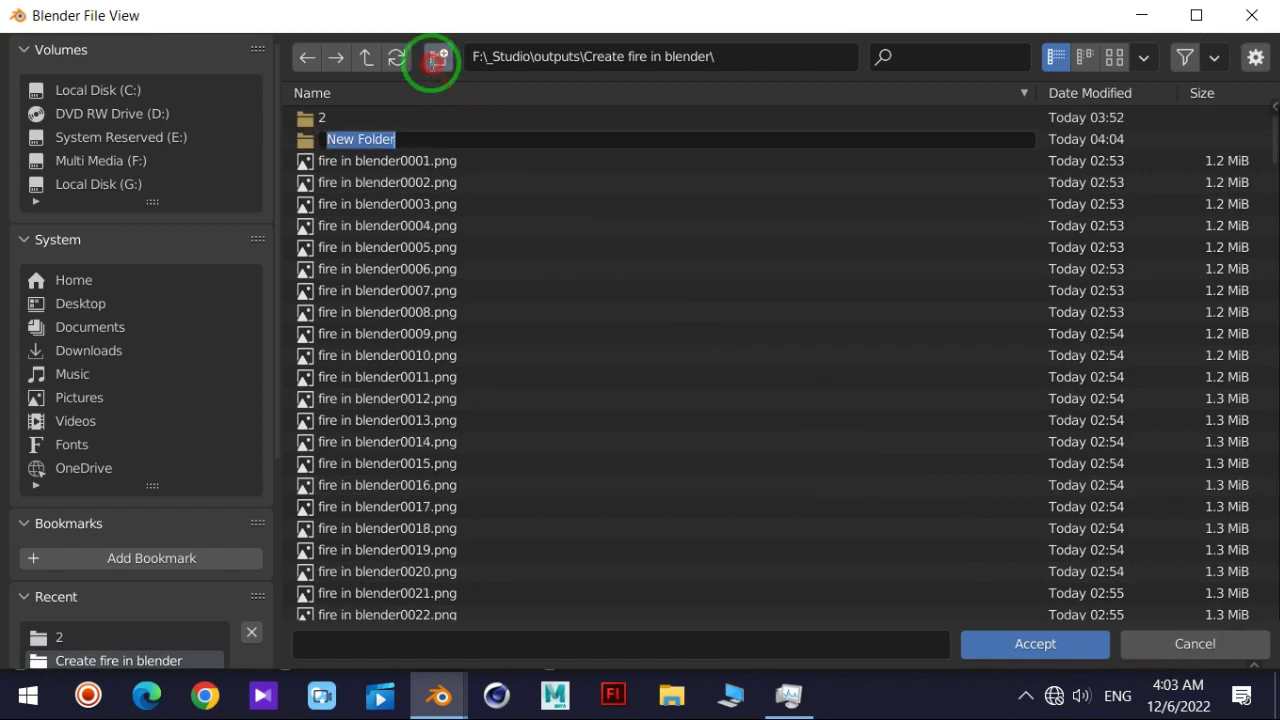
{"action": "left_click", "coordinate": [1045, 646]}
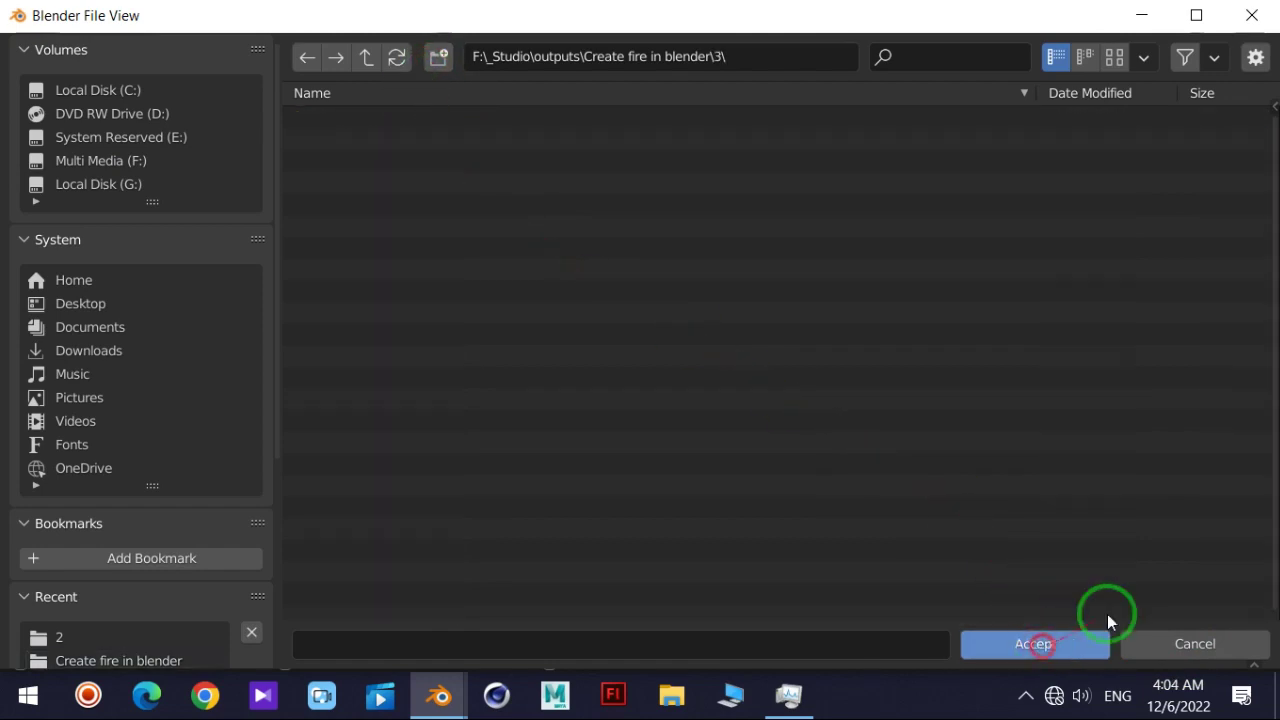
{"action": "left_click", "coordinate": [1050, 648]}
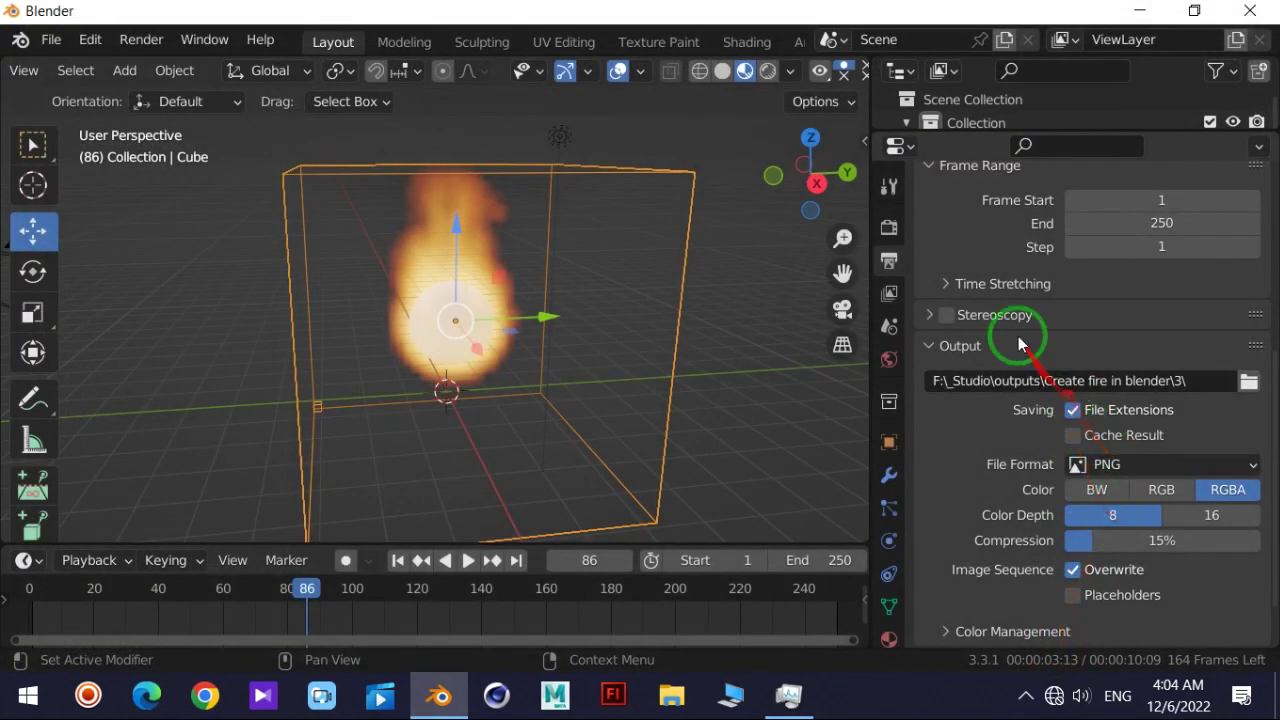
{"action": "scroll", "coordinate": [1007, 432], "scroll_direction": "down", "scroll_amount": 2}
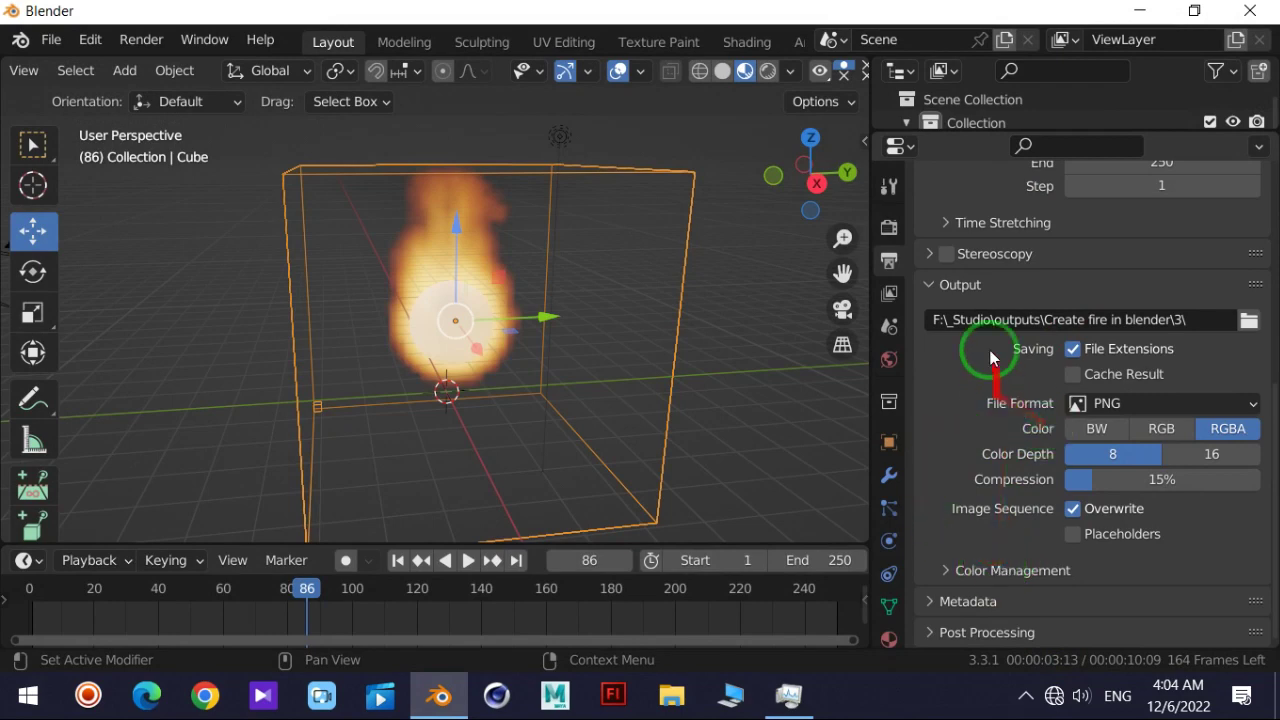
{"action": "left_click", "coordinate": [891, 224]}
{"action": "left_click", "coordinate": [890, 188]}
{"action": "scroll", "coordinate": [971, 314], "scroll_direction": "up", "scroll_amount": 3}
{"action": "left_click", "coordinate": [888, 229]}
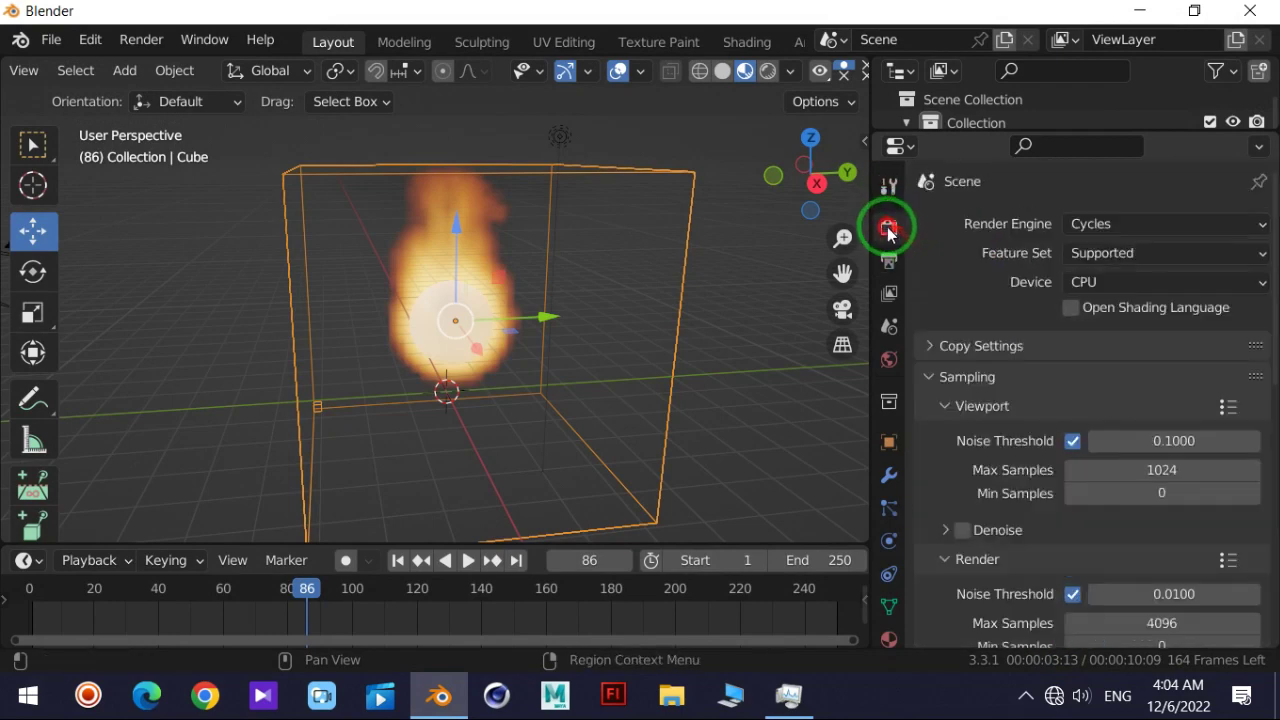
{"action": "left_click", "coordinate": [888, 261]}
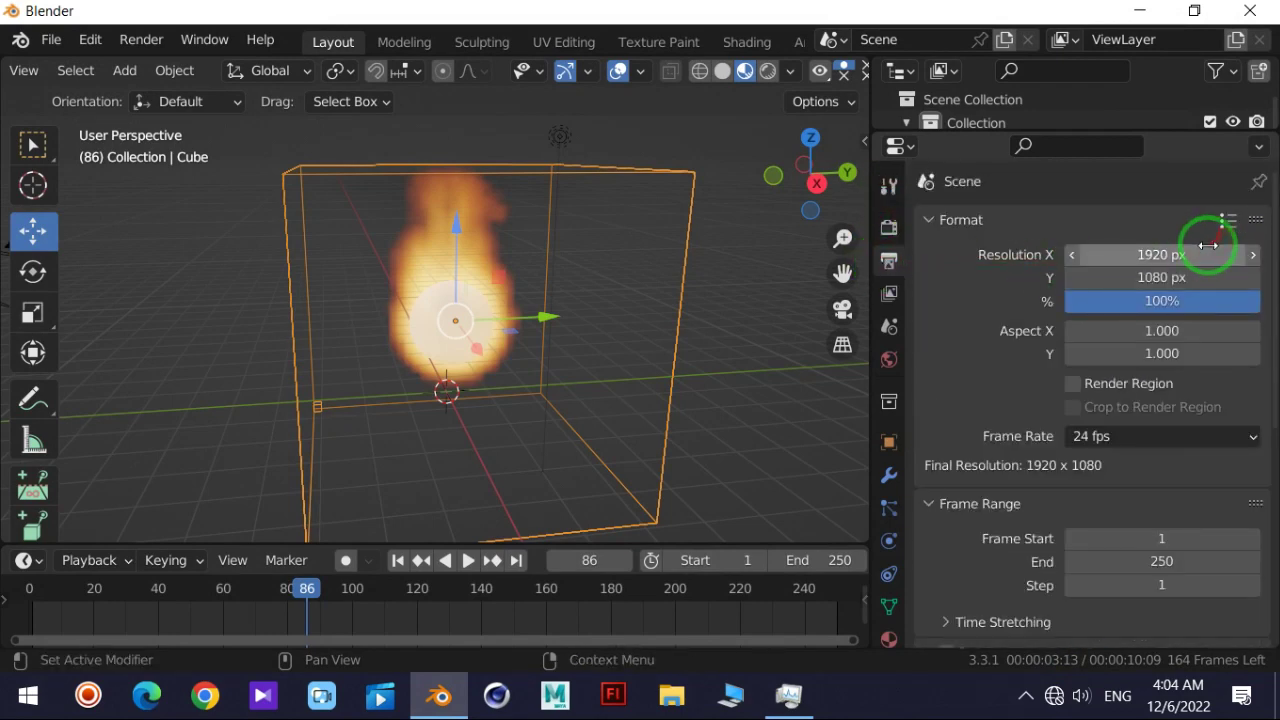
{"action": "left_click", "coordinate": [888, 293]}
{"action": "left_click", "coordinate": [888, 261]}
{"action": "scroll", "coordinate": [1000, 428], "scroll_direction": "down", "scroll_amount": 5}
{"action": "scroll", "coordinate": [1050, 490], "scroll_direction": "down", "scroll_amount": 3}
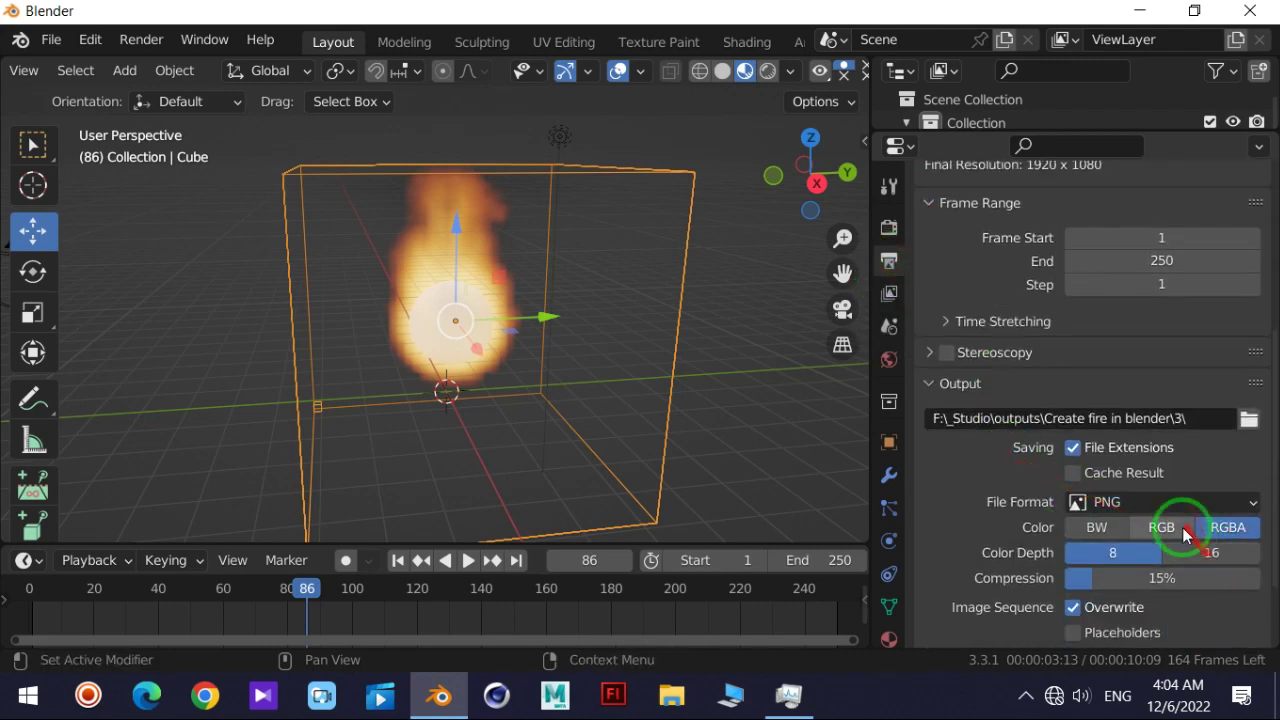
{"action": "scroll", "coordinate": [1185, 535], "scroll_direction": "down", "scroll_amount": 3}
{"action": "left_click", "coordinate": [141, 40]}
{"action": "left_click", "coordinate": [160, 63]}
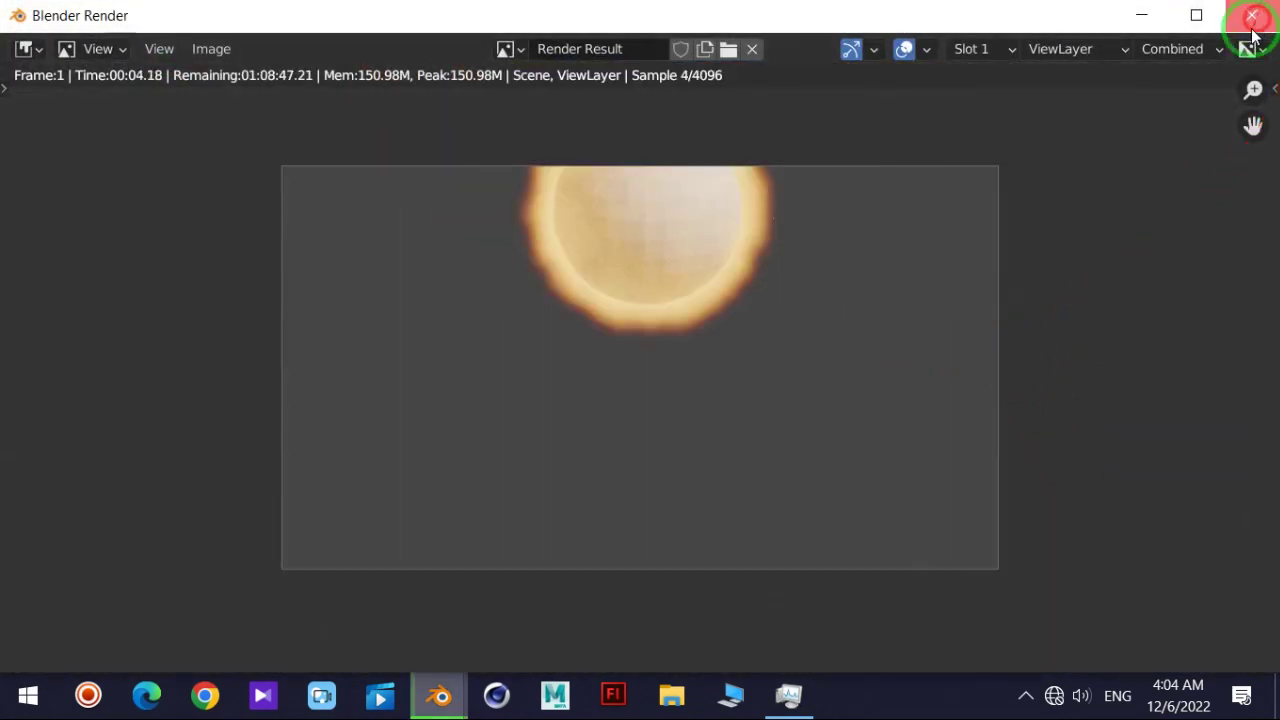
{"action": "left_click", "coordinate": [1252, 22]}
{"action": "scroll", "coordinate": [748, 336], "scroll_direction": "down", "scroll_amount": 5}
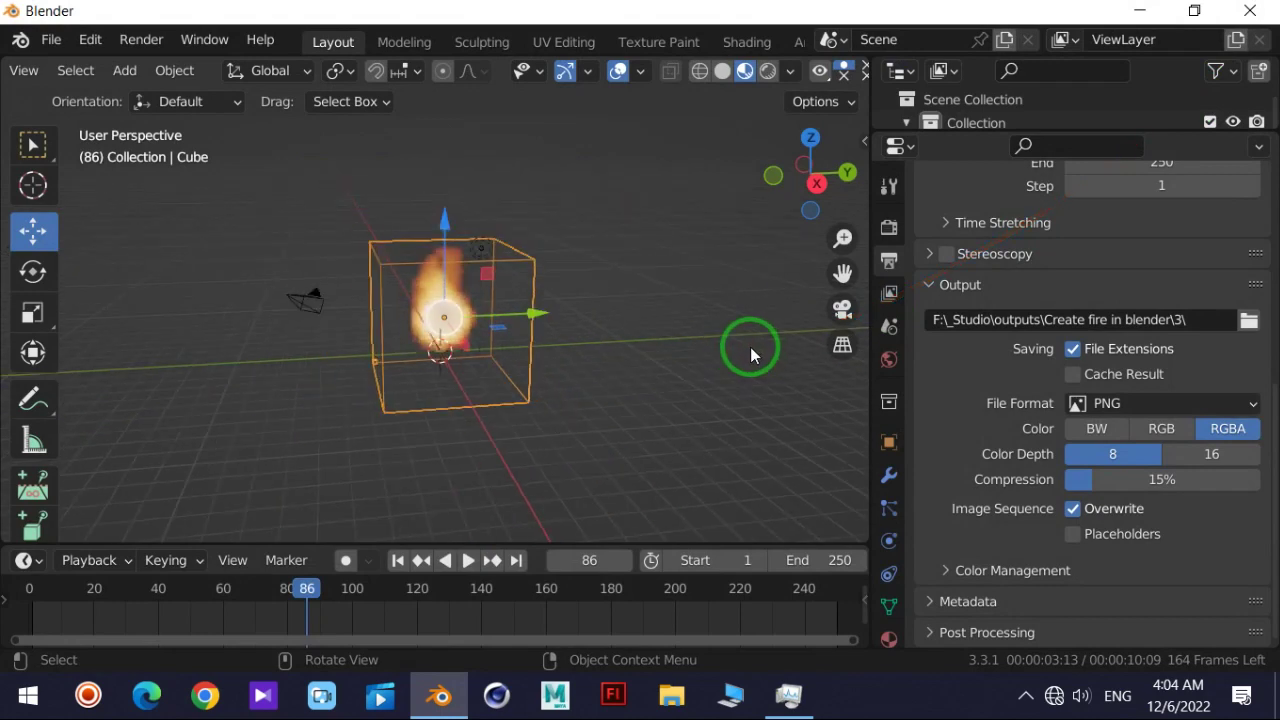
Select the camera, raise it, and check its shot through the camera view
{"action": "left_click", "coordinate": [283, 282]}
{"action": "key", "text": "KP_0"}
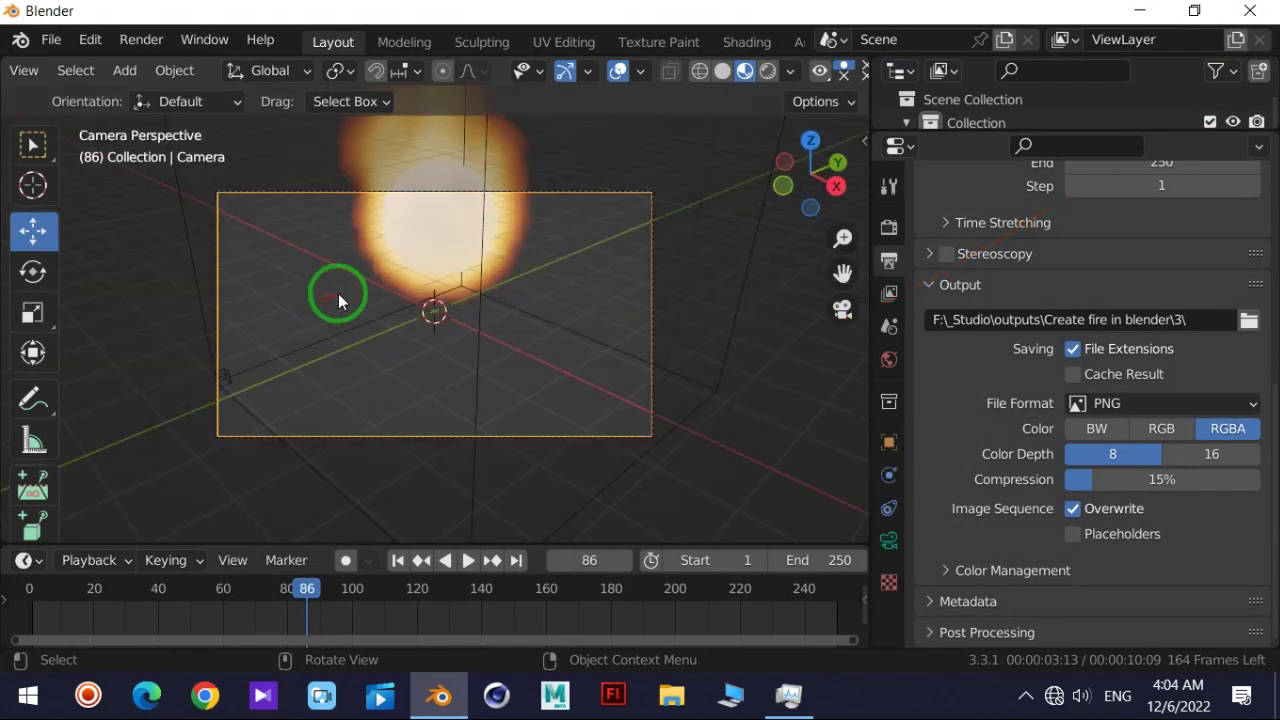
{"action": "key", "text": "KP_0"}
{"action": "left_click_drag", "start_coordinate": [275, 203], "coordinate": [279, 166]}
{"action": "key", "text": "KP_0"}
{"action": "key", "text": "KP_0"}
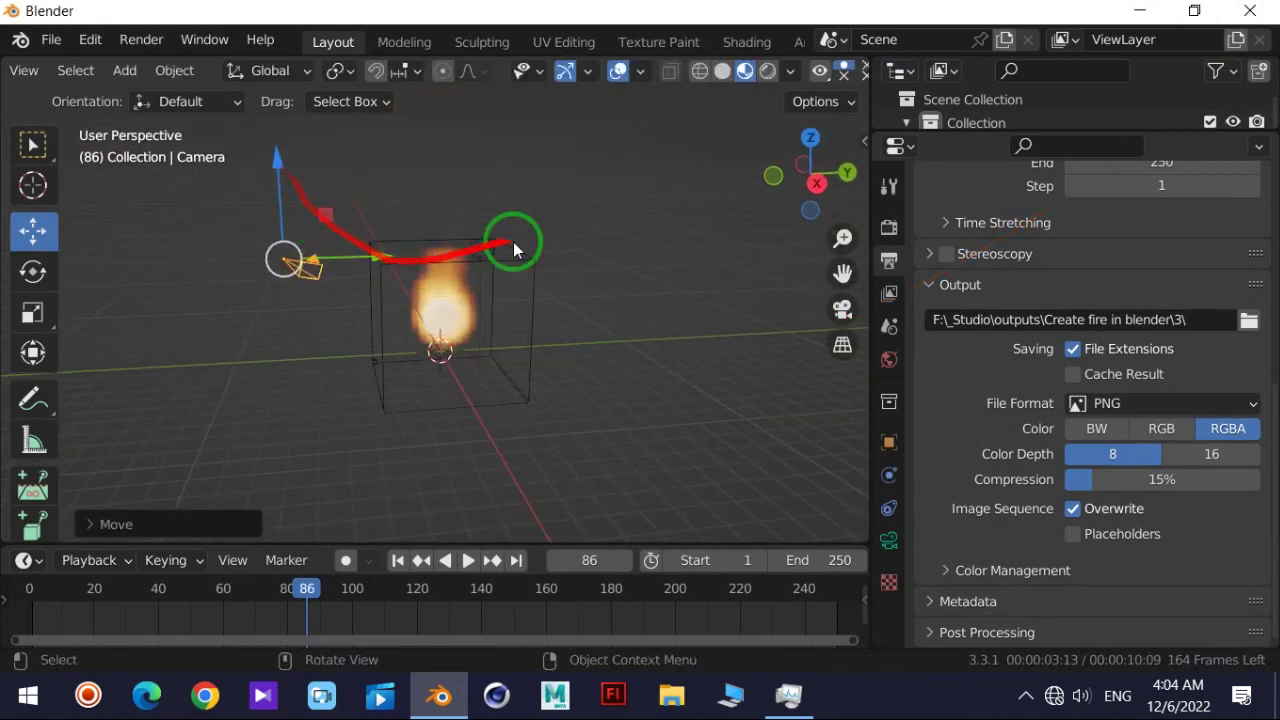
{"action": "left_click", "coordinate": [817, 187]}
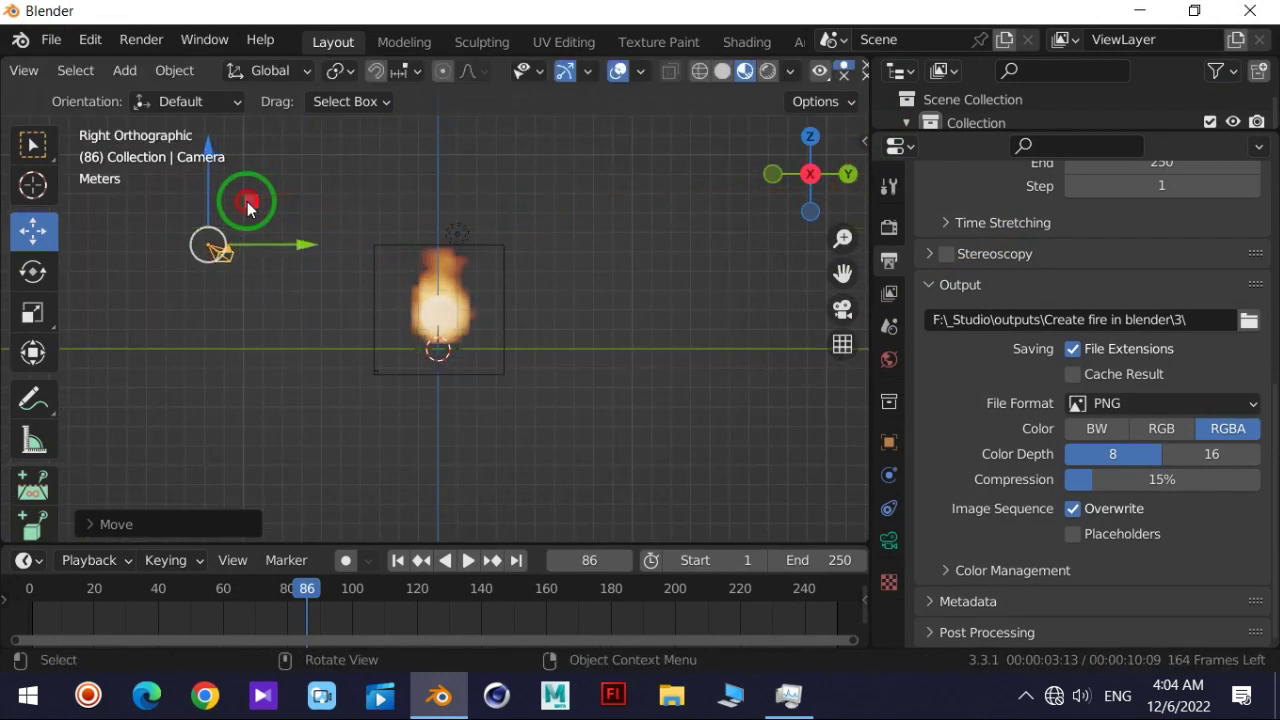
{"action": "key", "text": "KP_0"}
{"action": "scroll", "coordinate": [581, 263], "scroll_direction": "down", "scroll_amount": 2}
{"action": "scroll", "coordinate": [8, 68], "scroll_direction": "up", "scroll_amount": 2}
{"action": "scroll", "coordinate": [8, 68], "scroll_direction": "up", "scroll_amount": 2}
{"action": "scroll", "coordinate": [8, 68], "scroll_direction": "up", "scroll_amount": 2}
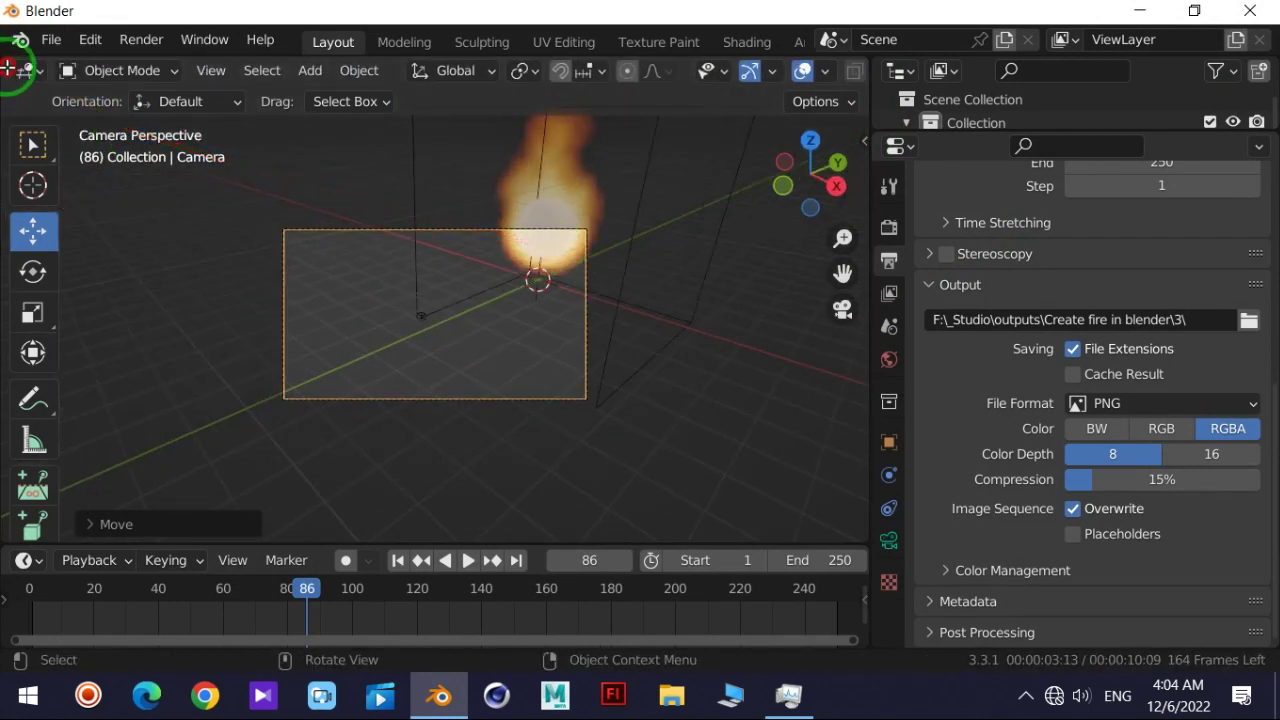
Split the viewport into two panes, with the left one in Right view
{"action": "left_click_drag", "start_coordinate": [8, 68], "coordinate": [360, 72]}
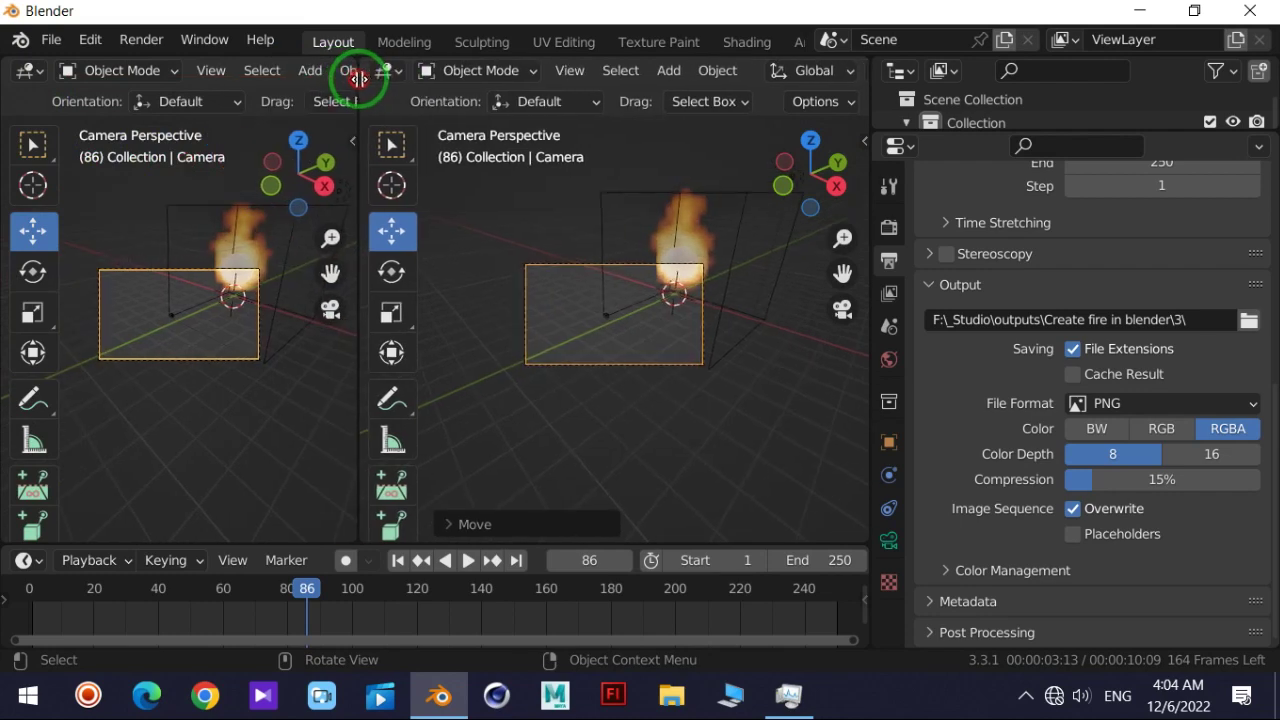
{"action": "key", "text": "KP_3"}
{"action": "middle_click_drag", "start_coordinate": [226, 290], "coordinate": [224, 294]}
{"action": "key", "text": "KP_0"}
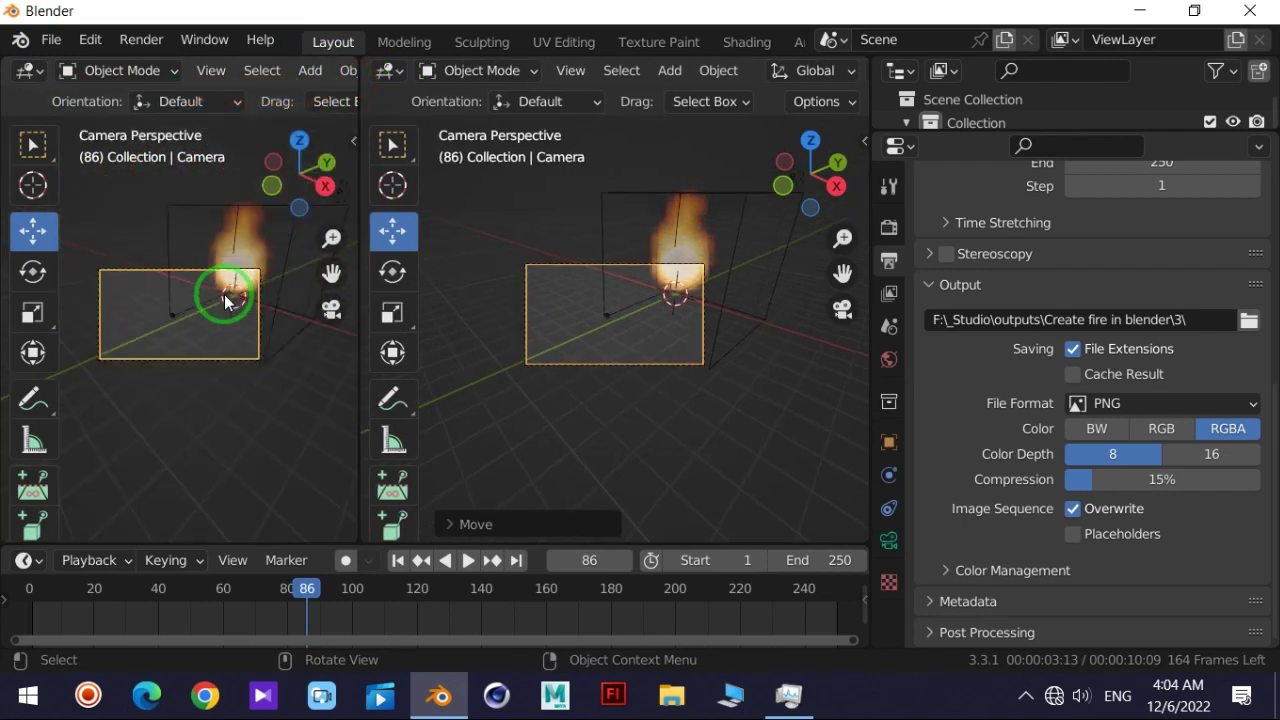
{"action": "key", "text": "KP_3"}
{"action": "left_click_drag", "start_coordinate": [330, 272], "coordinate": [117, 290]}
Move the camera up and toward the fire until the domain is centered in frame
{"action": "mouse_move", "coordinate": [250, 257]}
{"action": "left_mouse_down"}
{"action": "mouse_move", "coordinate": [295, 232]}
{"action": "mouse_move", "coordinate": [205, 235]}
{"action": "left_mouse_up"}
{"action": "scroll", "coordinate": [268, 346], "scroll_direction": "up", "scroll_amount": 2}
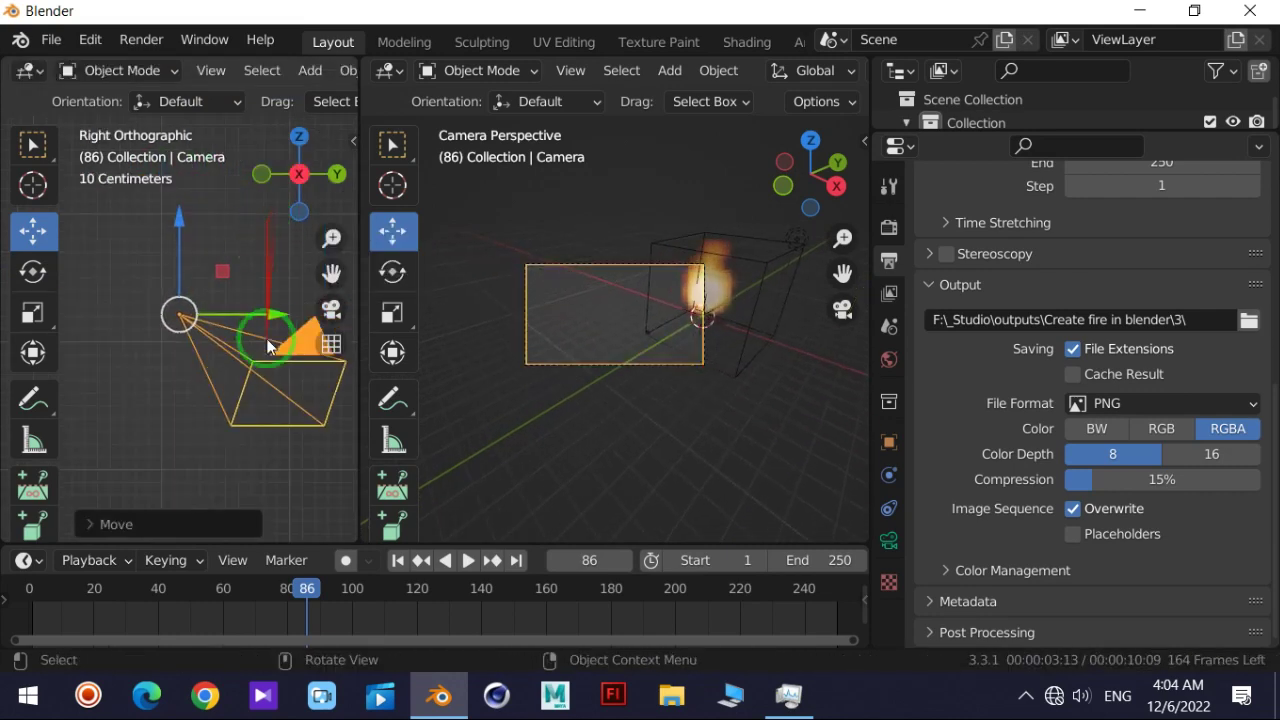
{"action": "left_click_drag", "start_coordinate": [300, 175], "coordinate": [280, 190]}
{"action": "mouse_move", "coordinate": [180, 205]}
{"action": "left_mouse_down"}
{"action": "mouse_move", "coordinate": [197, 152]}
{"action": "mouse_move", "coordinate": [228, 294]}
{"action": "mouse_move", "coordinate": [80, 423]}
{"action": "mouse_move", "coordinate": [351, 517]}
{"action": "mouse_move", "coordinate": [200, 295]}
{"action": "mouse_move", "coordinate": [205, 240]}
{"action": "left_mouse_up"}
{"action": "mouse_move", "coordinate": [300, 175]}
{"action": "left_mouse_down"}
{"action": "mouse_move", "coordinate": [205, 225]}
{"action": "mouse_move", "coordinate": [186, 120]}
{"action": "mouse_move", "coordinate": [229, 200]}
{"action": "left_mouse_up"}
{"action": "middle_click_drag", "start_coordinate": [229, 200], "coordinate": [350, 285]}
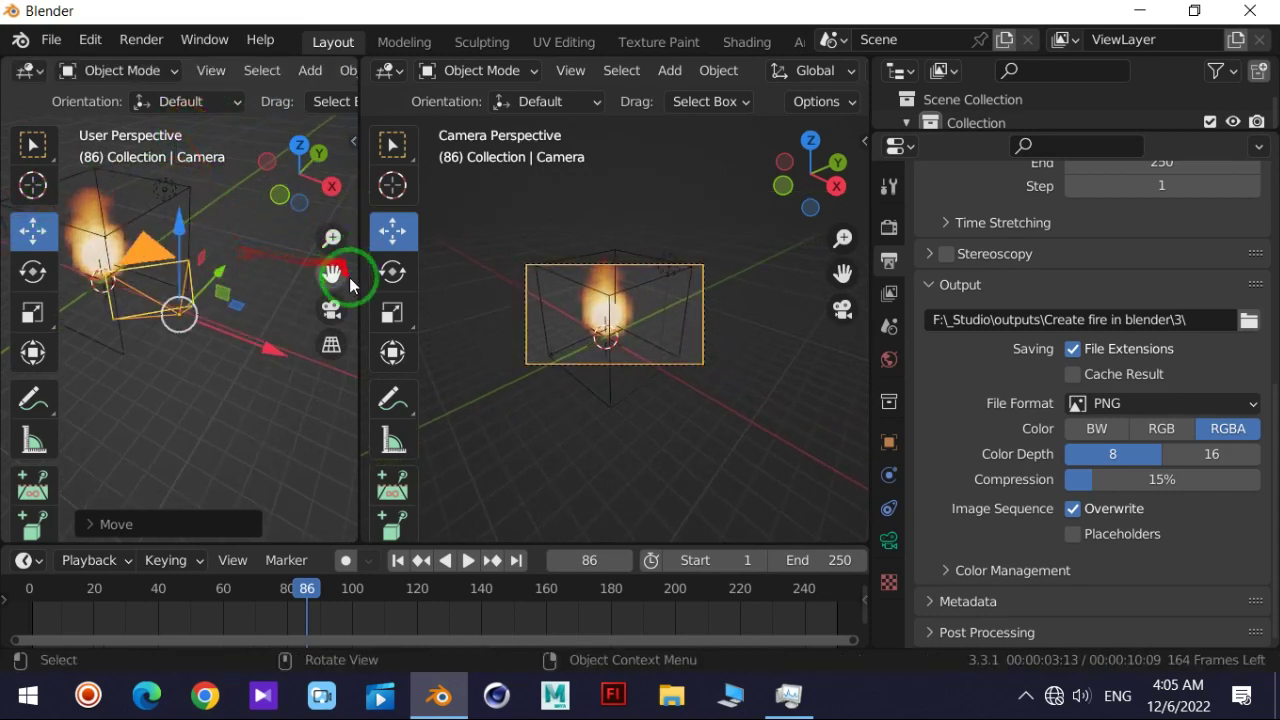
{"action": "left_click", "coordinate": [145, 39]}
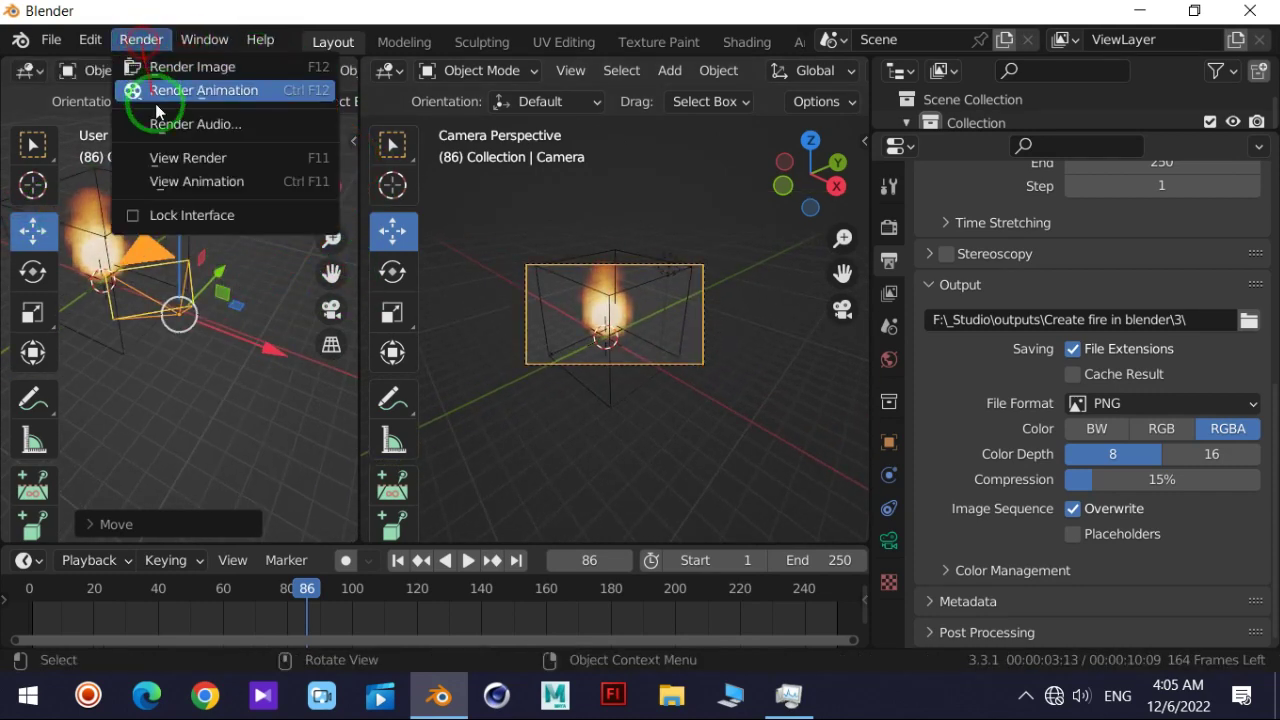
Render the full fire animation from the repositioned camera to the output folder
{"action": "left_click", "coordinate": [177, 92]}
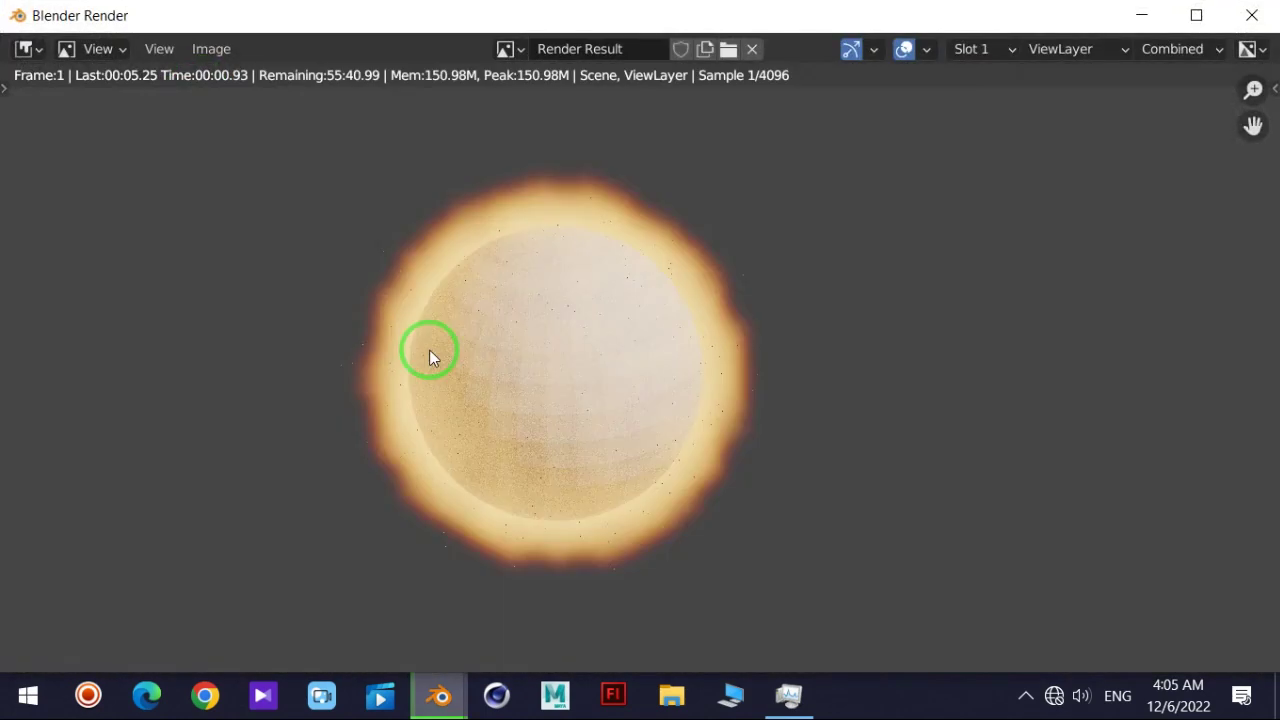